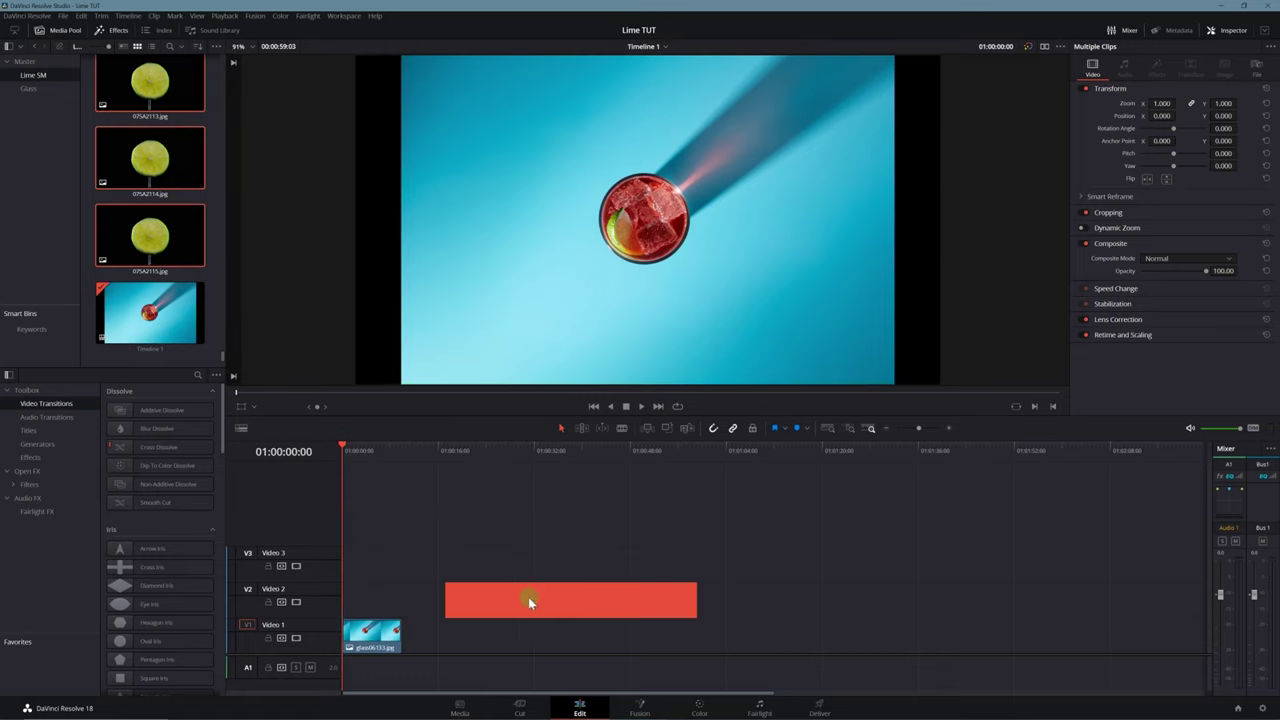
- Place the selected lime photo sequence on Video 2 at the timeline start, directly above the glass photo
{"action": "left_click_drag", "start_coordinate": [528, 597], "coordinate": [436, 596]}
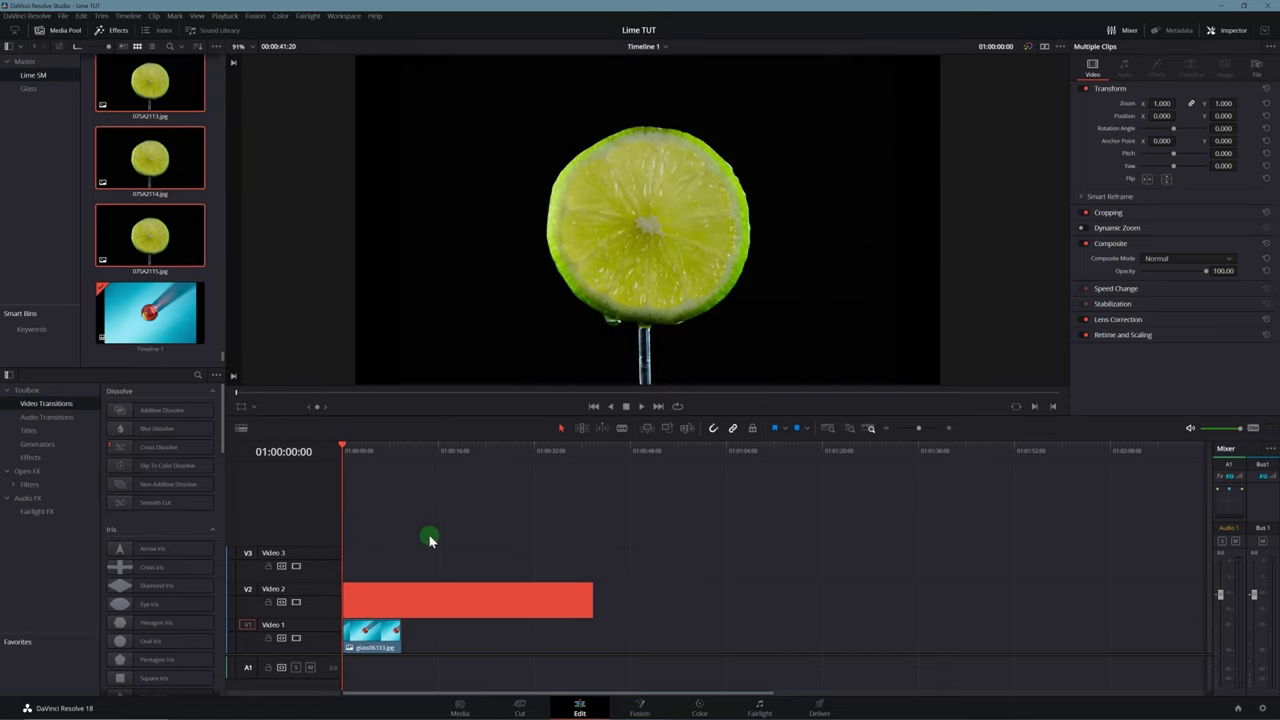
{"action": "scroll", "coordinate": [436, 541], "scroll_direction": "up", "scroll_amount": 2}
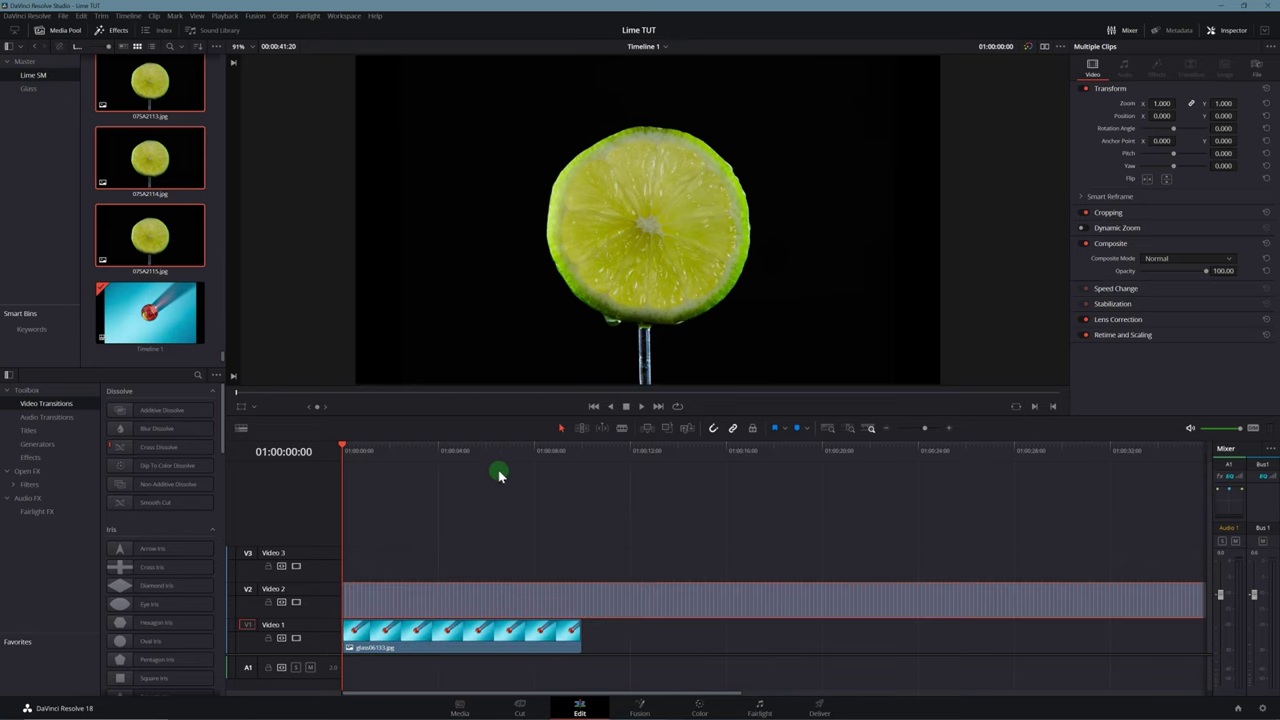
{"action": "left_click_drag", "start_coordinate": [343, 448], "coordinate": [333, 524]}
{"action": "left_click_drag", "start_coordinate": [394, 598], "coordinate": [552, 600]}
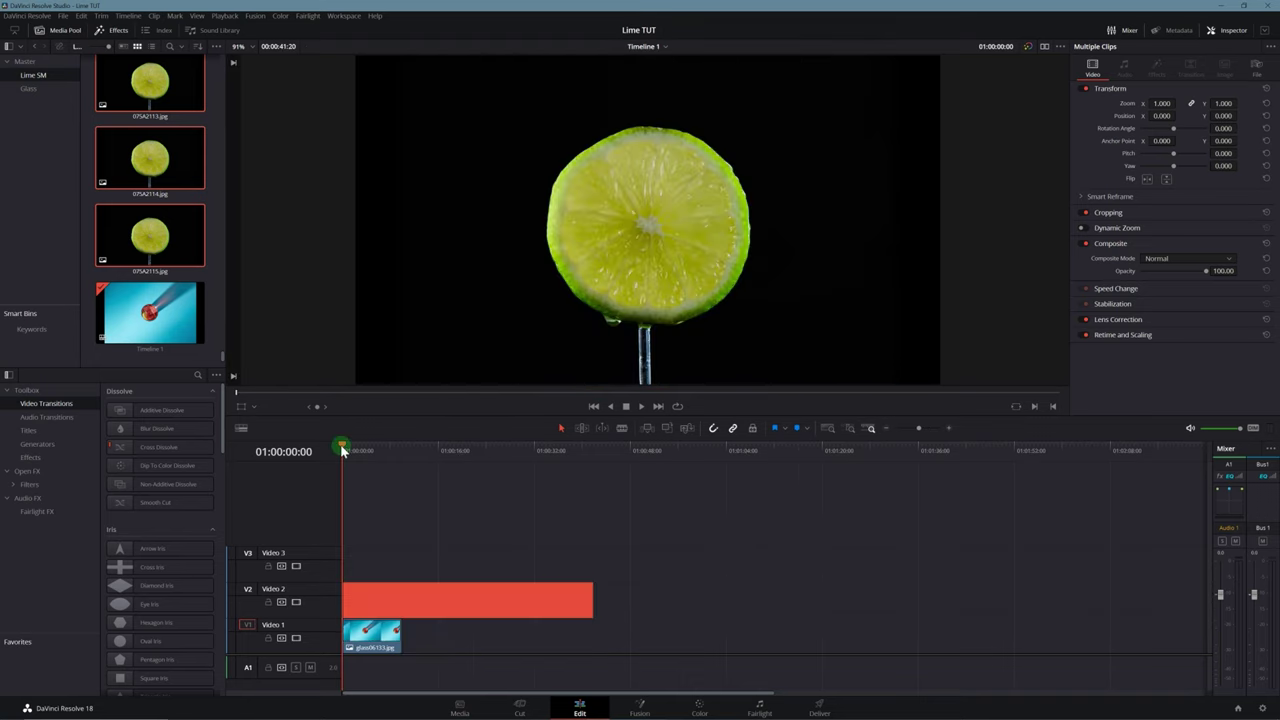
{"action": "left_click_drag", "start_coordinate": [342, 450], "coordinate": [314, 509]}
{"action": "left_click_drag", "start_coordinate": [500, 605], "coordinate": [410, 603]}
- Combine the lime photos on Video 2 into a new compound clip named Lime
{"action": "right_click", "coordinate": [423, 598]}
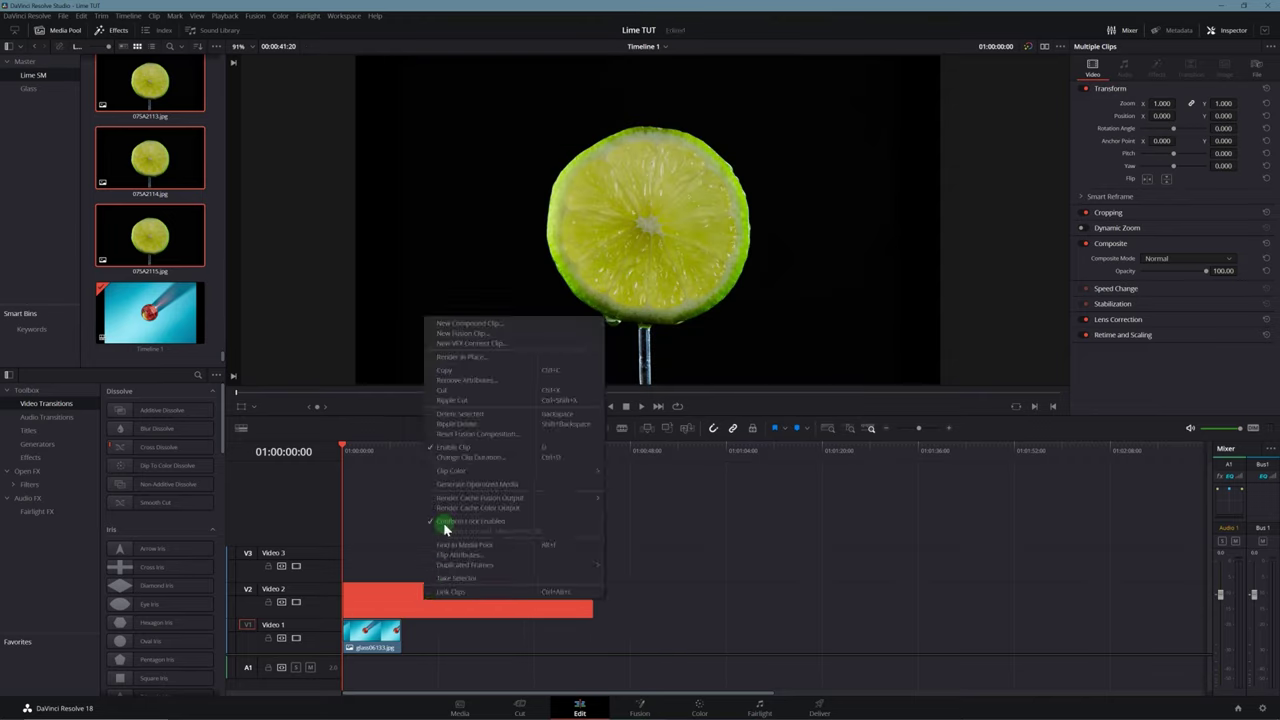
{"action": "left_click", "coordinate": [487, 325]}
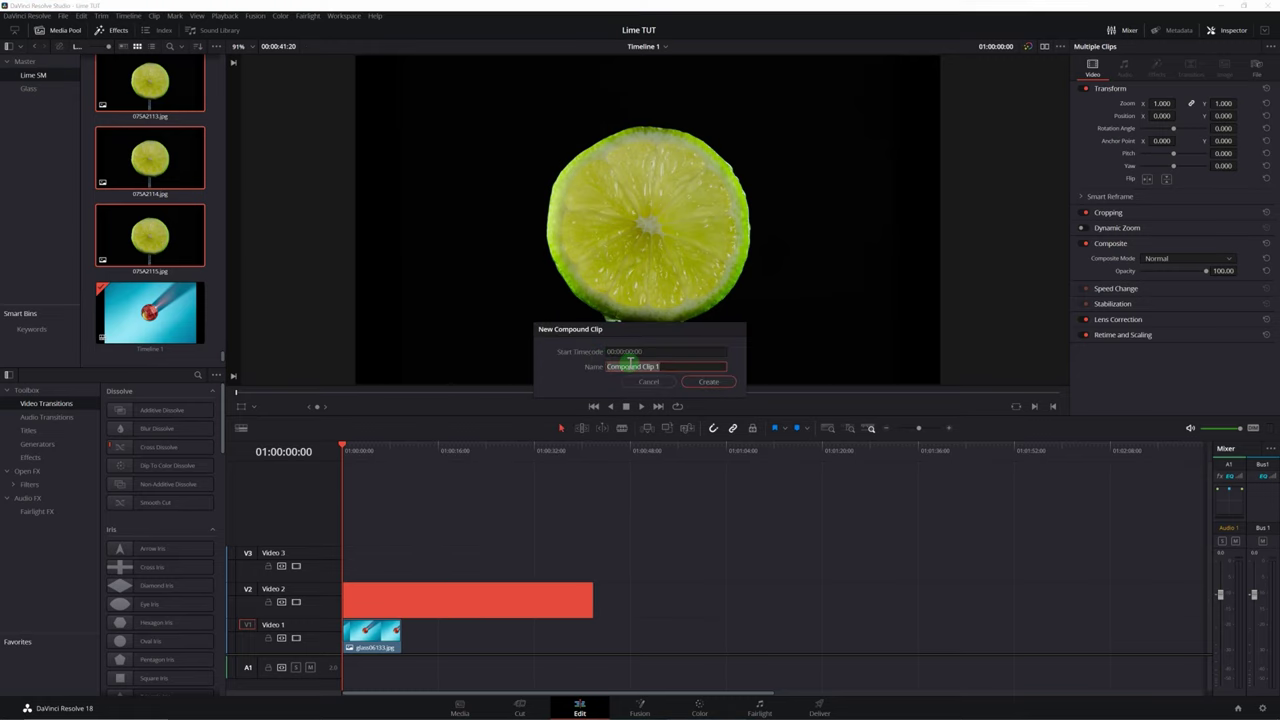
{"action": "type", "text": "Lime"}
{"action": "key", "text": "Return"}
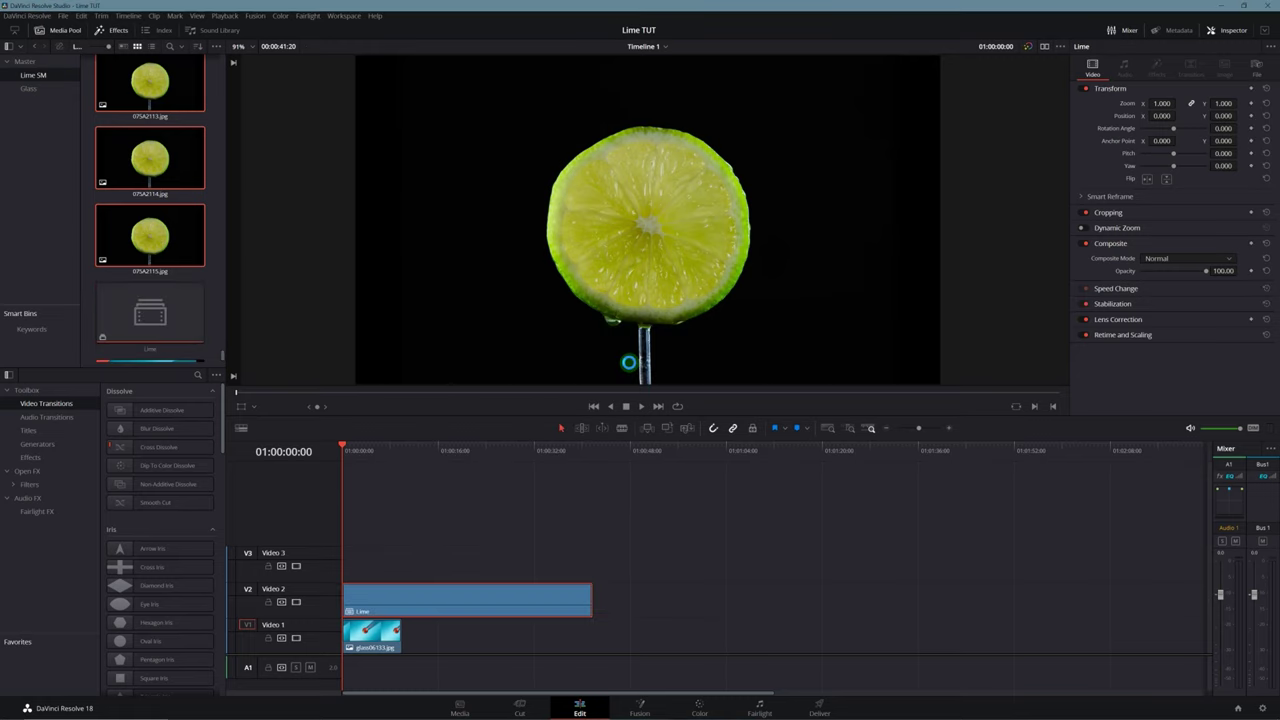
- Show the Lime clip's retime curve and raise its overall speed to 418.92%
{"action": "key", "text": "shift+c"}
{"action": "left_click_drag", "start_coordinate": [457, 606], "coordinate": [405, 544]}
{"action": "scroll", "coordinate": [459, 588], "scroll_direction": "up", "scroll_amount": 3}
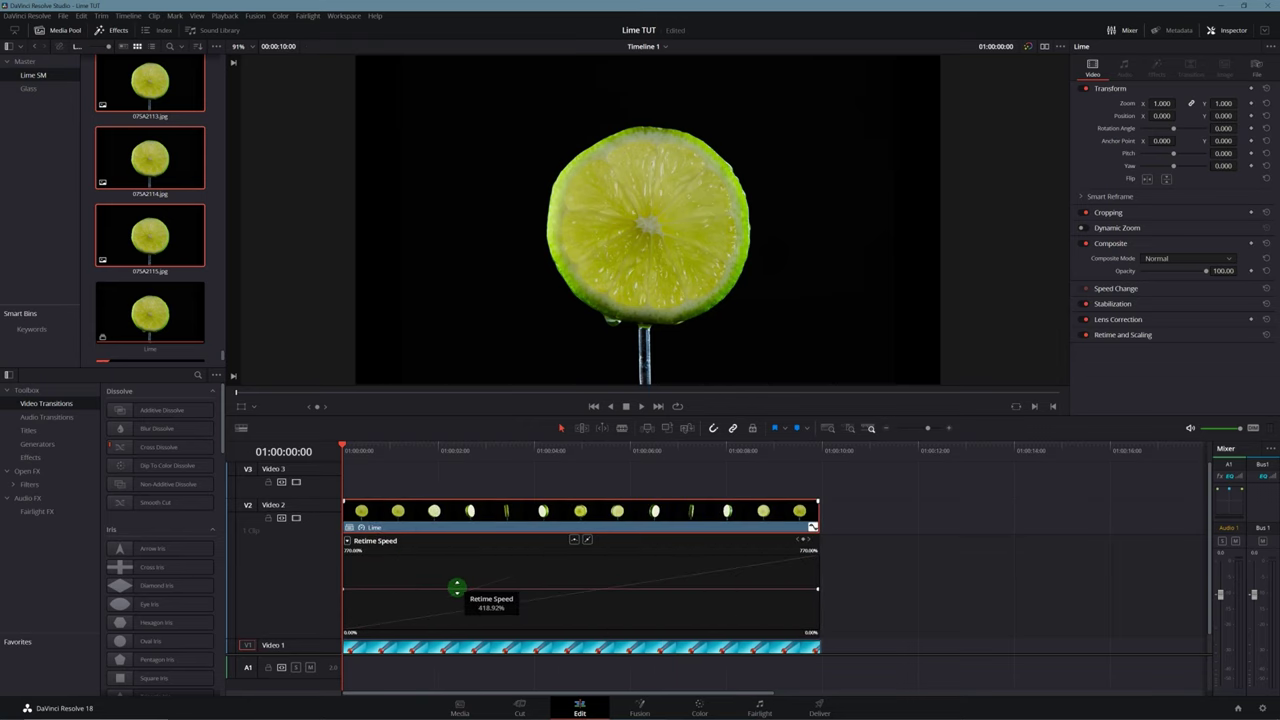
{"action": "left_click", "coordinate": [812, 526]}
- Trim the first half second or so off the Lime clip and align it with the timeline start
{"action": "left_click_drag", "start_coordinate": [345, 450], "coordinate": [373, 457]}
{"action": "left_click_drag", "start_coordinate": [380, 606], "coordinate": [379, 606]}
{"action": "left_click_drag", "start_coordinate": [395, 607], "coordinate": [364, 607]}
{"action": "left_click_drag", "start_coordinate": [368, 449], "coordinate": [373, 540]}
{"action": "key", "text": "ctrl+z"}
{"action": "key", "text": "ctrl+z"}
{"action": "left_click_drag", "start_coordinate": [349, 600], "coordinate": [368, 604]}
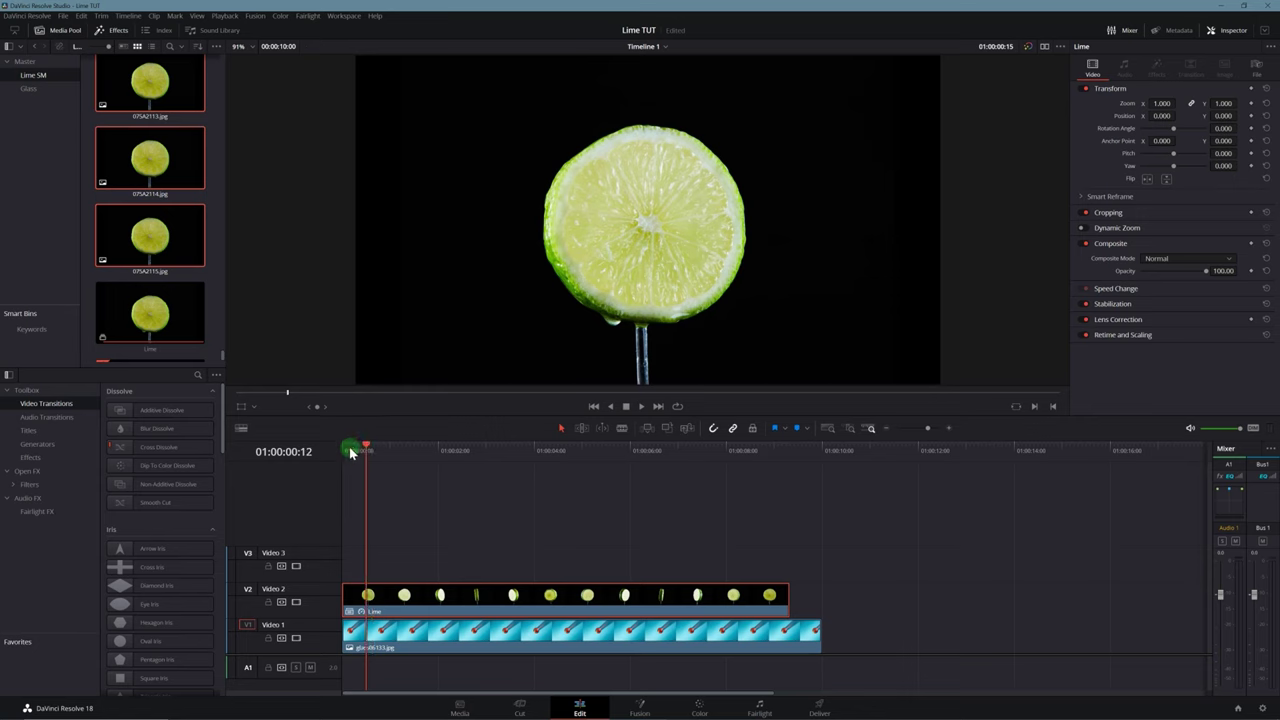
{"action": "left_click_drag", "start_coordinate": [350, 452], "coordinate": [325, 521]}
- Add a Retime Speed point to the Lime clip at 01:00:01:13, sharply raise the speed after it, and play the ramp
{"action": "right_click", "coordinate": [567, 604]}
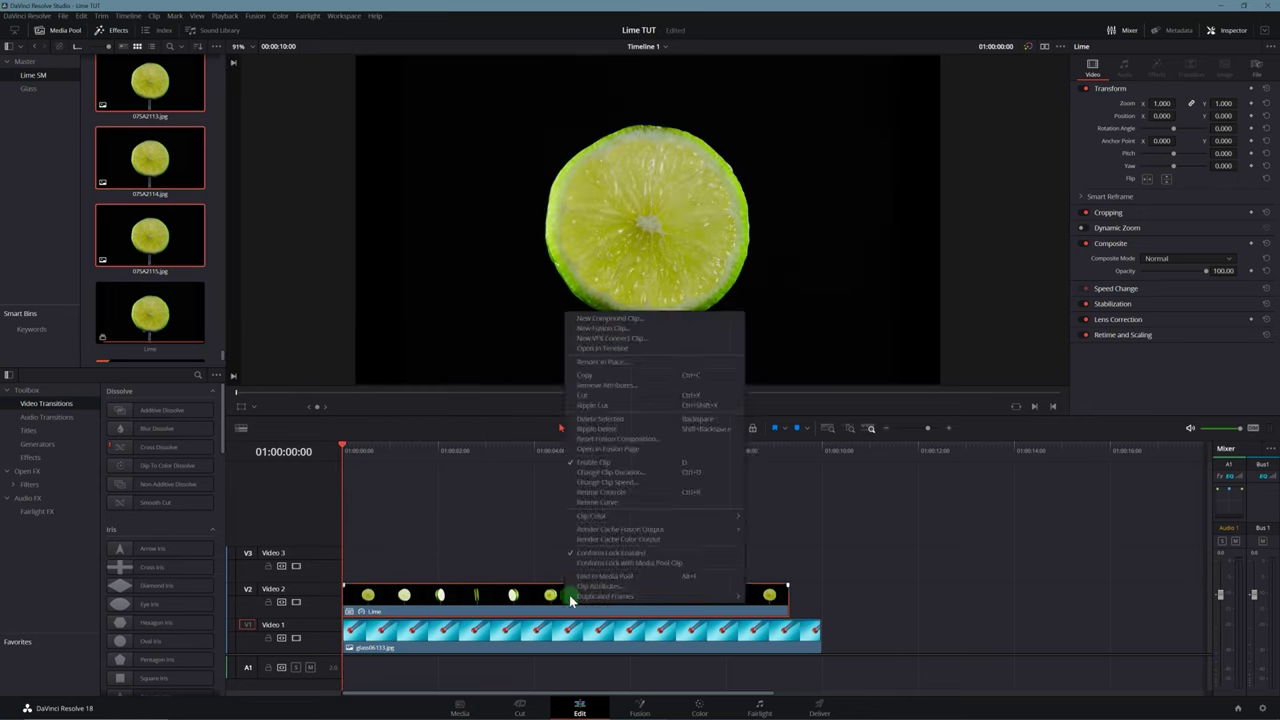
{"action": "left_click", "coordinate": [603, 503]}
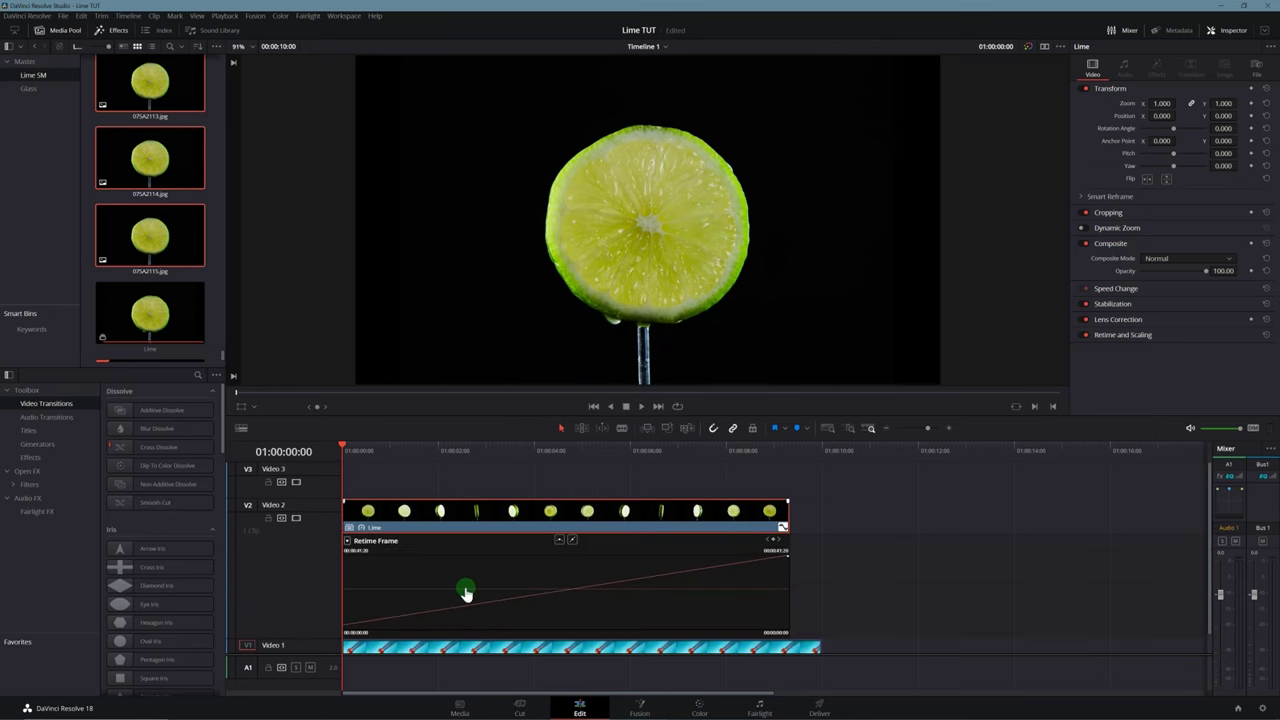
{"action": "left_click", "coordinate": [465, 591]}
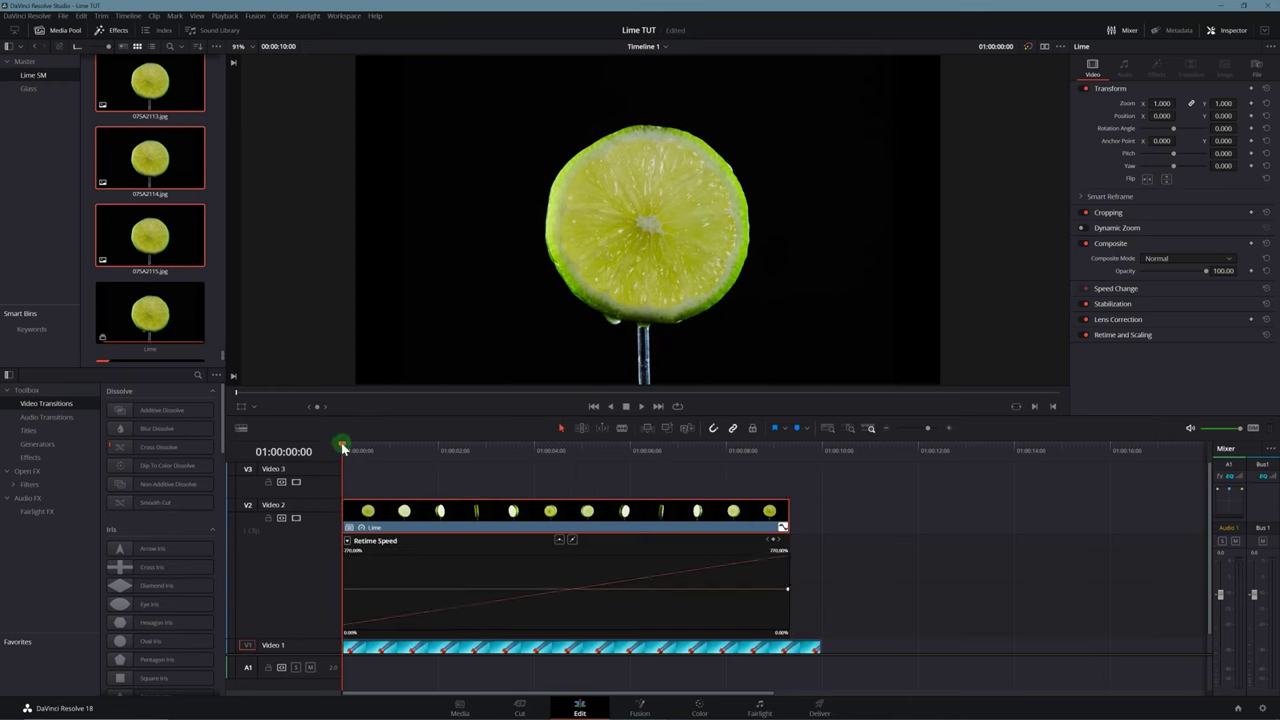
{"action": "left_click_drag", "start_coordinate": [342, 447], "coordinate": [417, 458]}
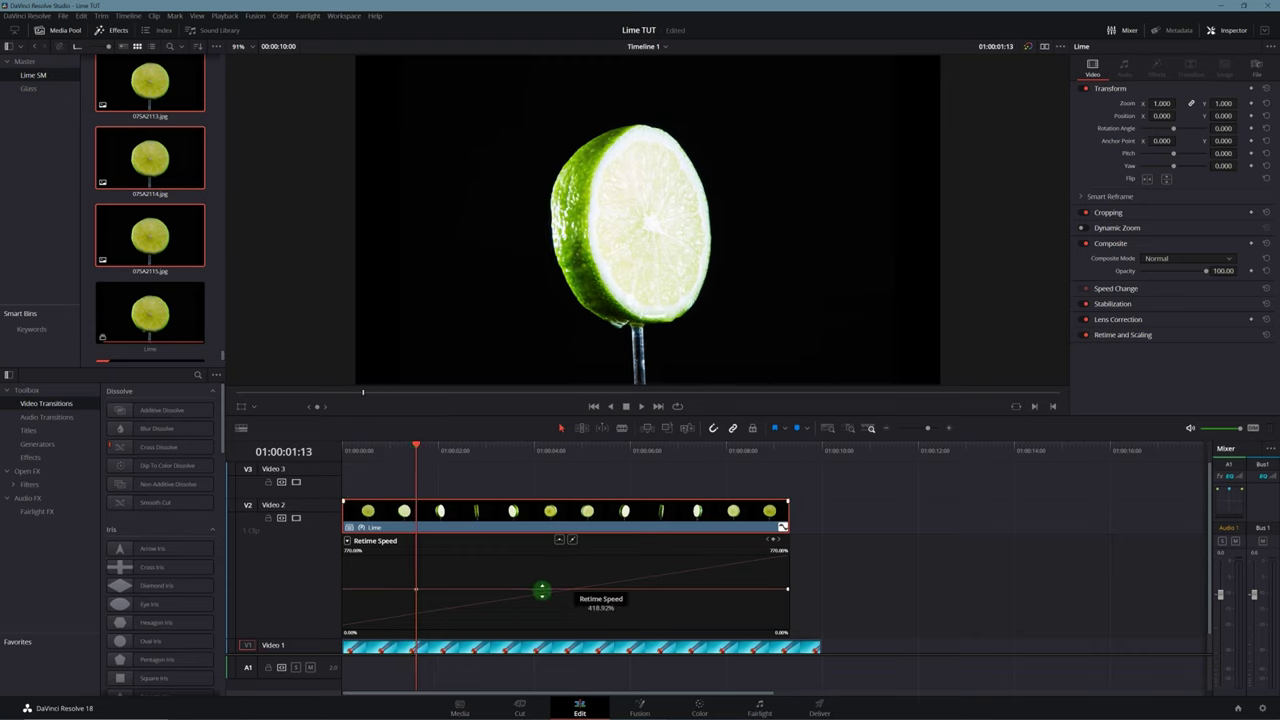
{"action": "left_click_drag", "start_coordinate": [609, 589], "coordinate": [605, 551]}
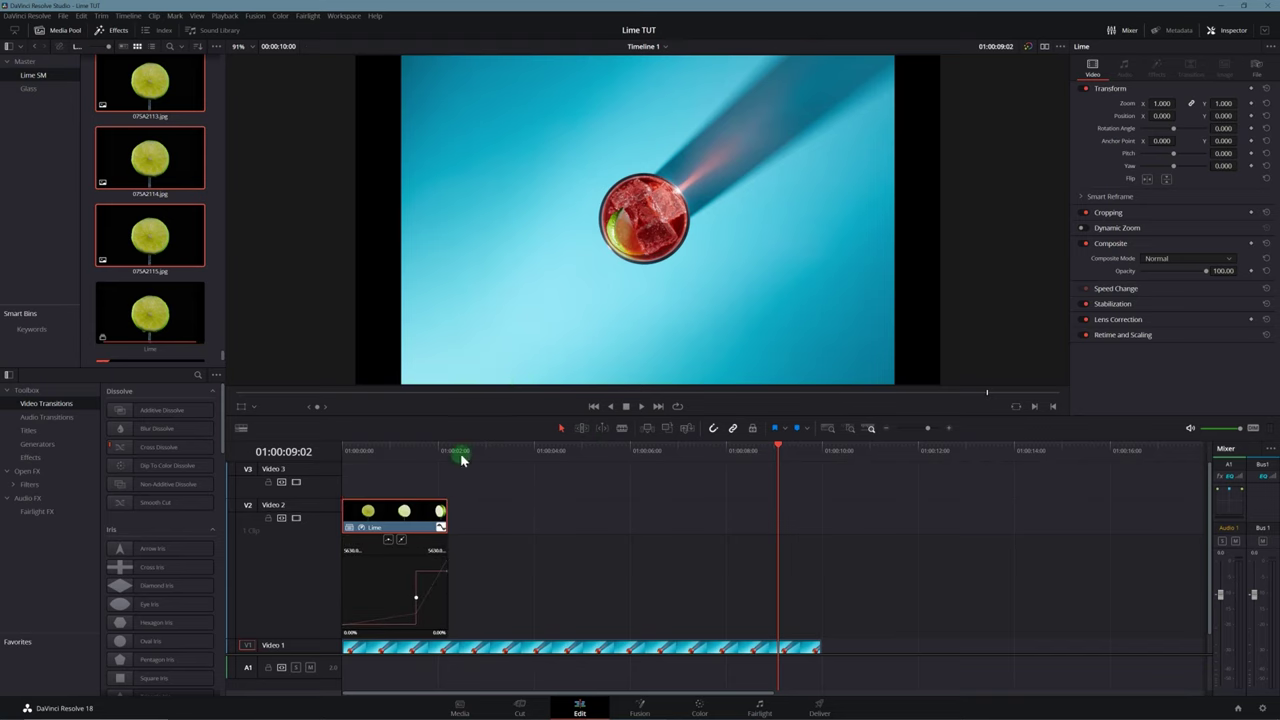
{"action": "left_click", "coordinate": [344, 451]}
{"action": "key", "text": "space"}
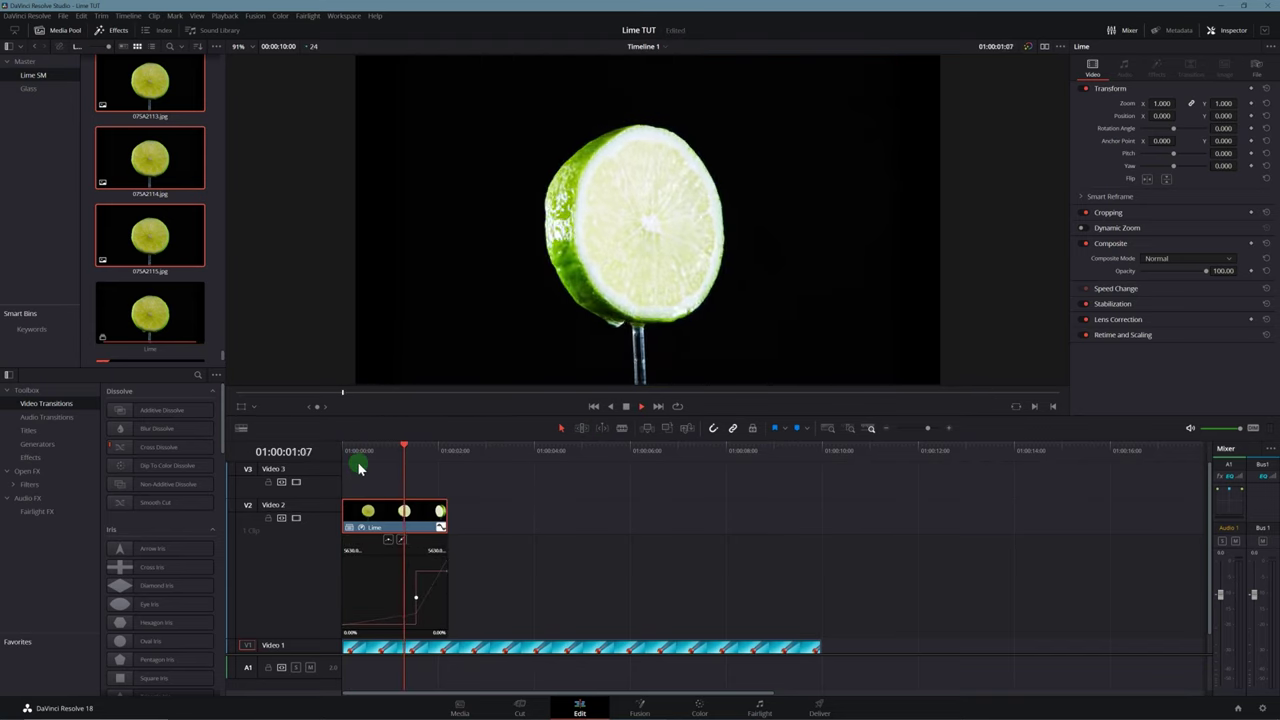
{"action": "left_click", "coordinate": [345, 450]}
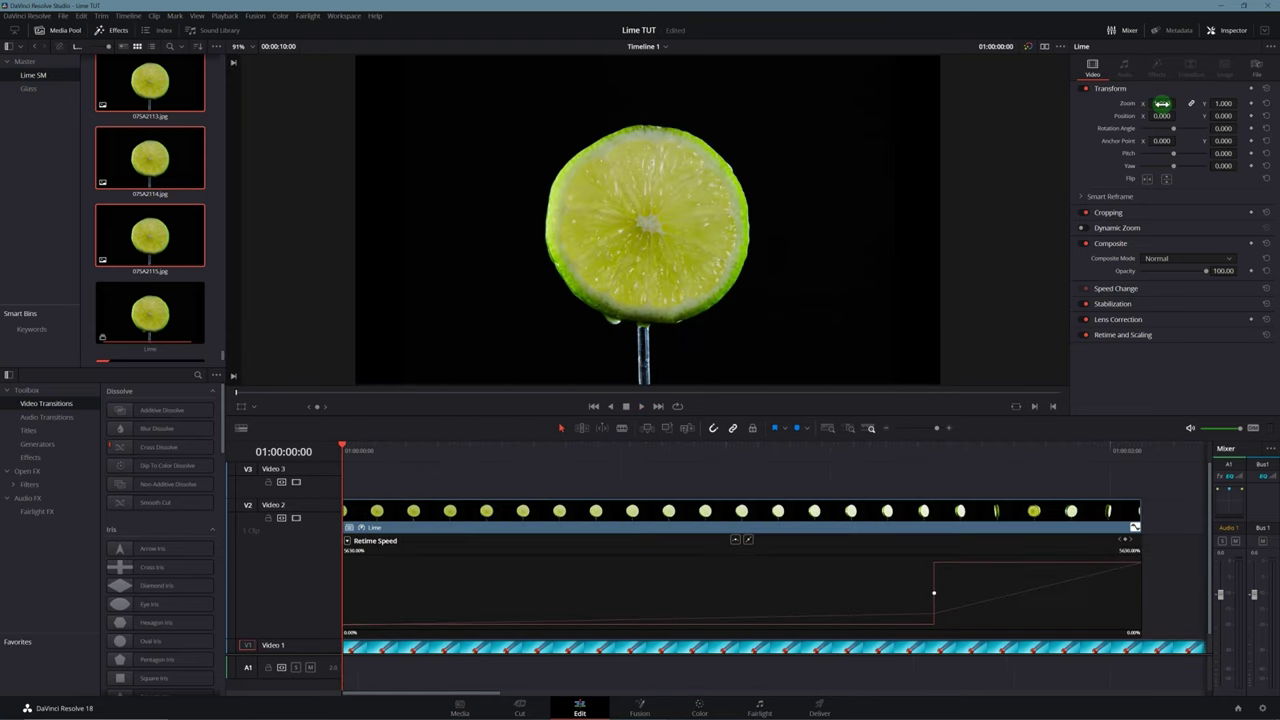
- Keyframe the Lime clip at the timeline start with zoom 1.610 and vertical position 29
{"action": "left_click_drag", "start_coordinate": [1162, 103], "coordinate": [1228, 117]}
{"action": "left_click", "coordinate": [1251, 104]}
{"action": "left_click", "coordinate": [1251, 116]}
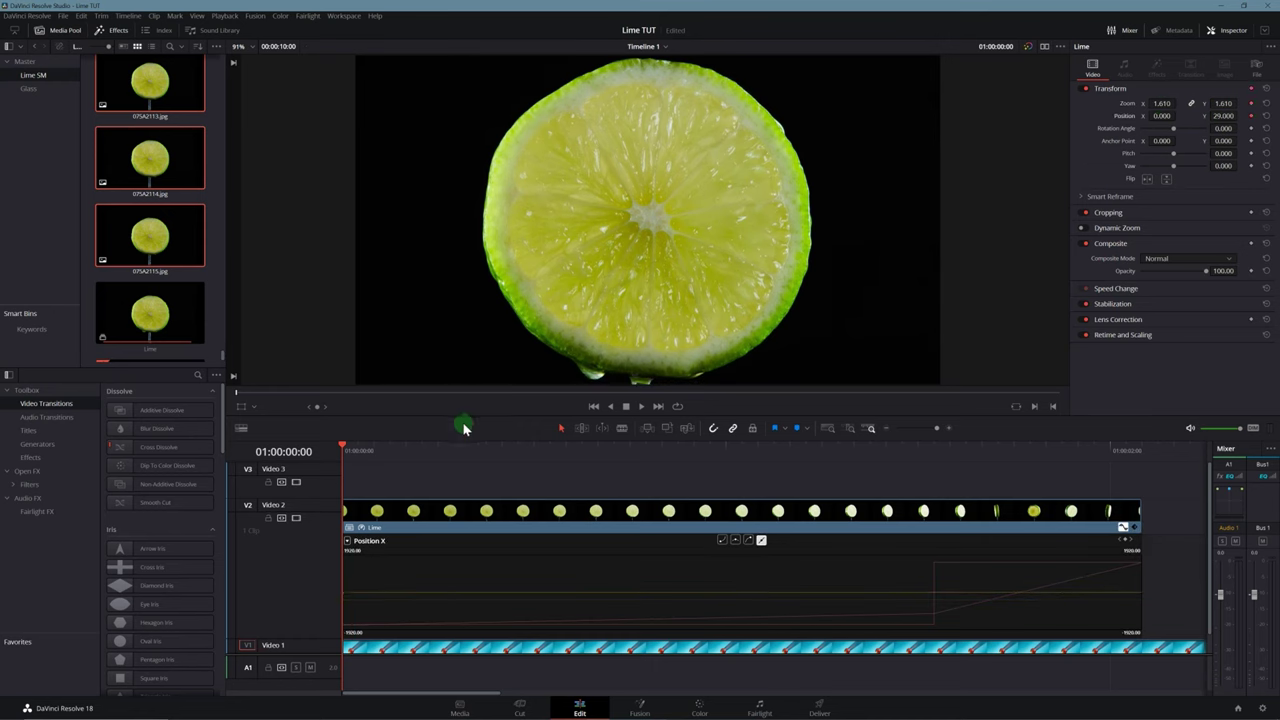
- Keyframe the Lime clip at 01:00:01:13 with zoom 1.380 and vertical position 53, and play the animation
{"action": "left_click_drag", "start_coordinate": [395, 456], "coordinate": [772, 440]}
{"action": "left_click_drag", "start_coordinate": [912, 447], "coordinate": [928, 451]}
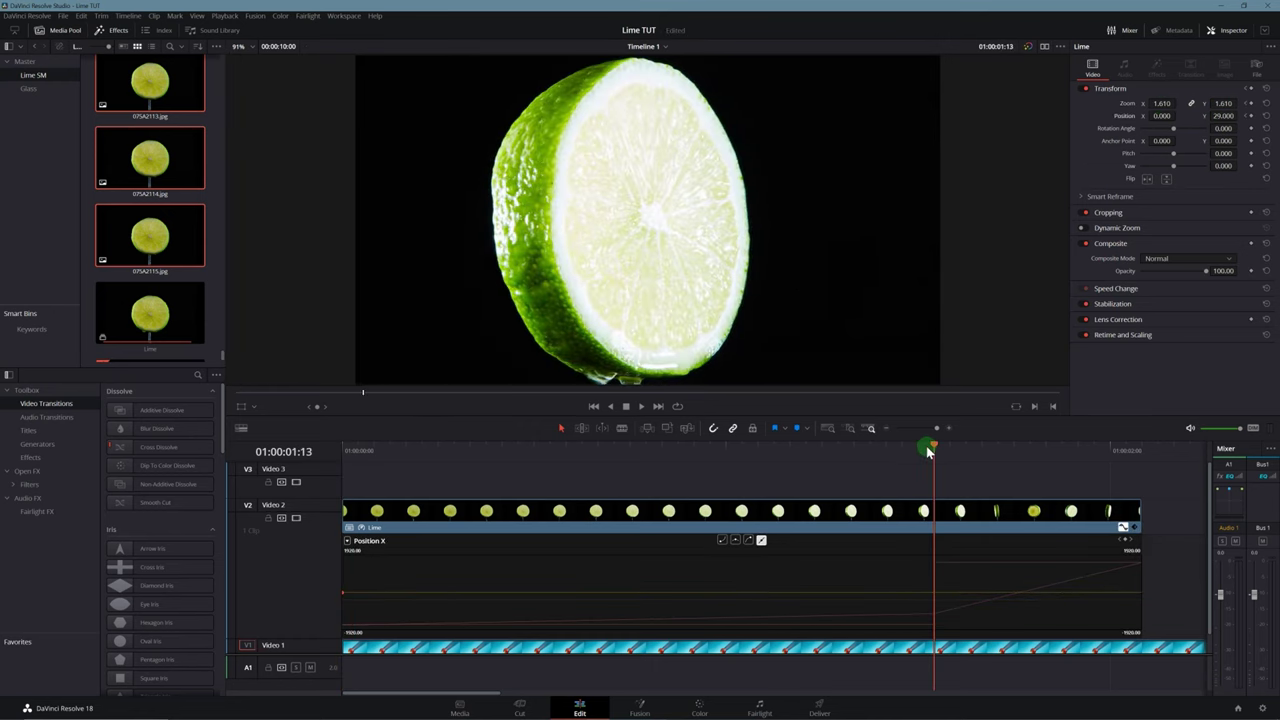
{"action": "mouse_move", "coordinate": [1224, 103]}
{"action": "left_mouse_down"}
{"action": "mouse_move", "coordinate": [1213, 104]}
{"action": "mouse_move", "coordinate": [1246, 115]}
{"action": "left_mouse_up"}
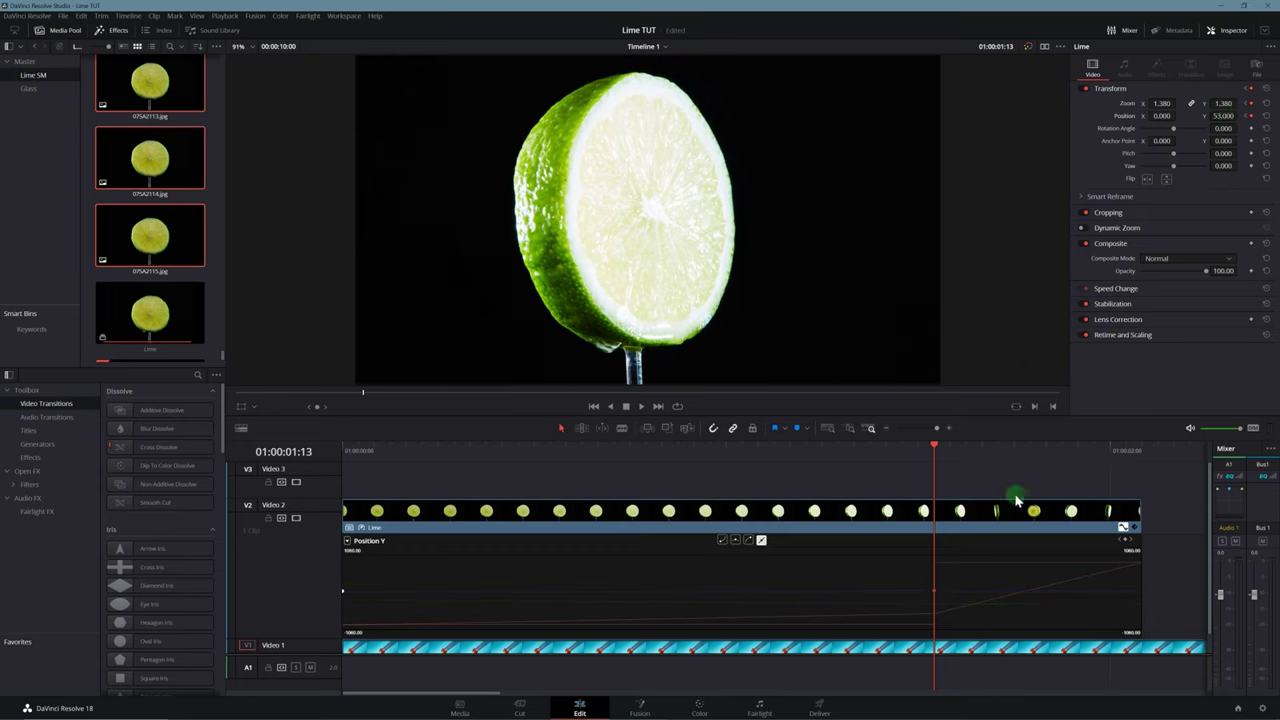
{"action": "key", "text": "space"}
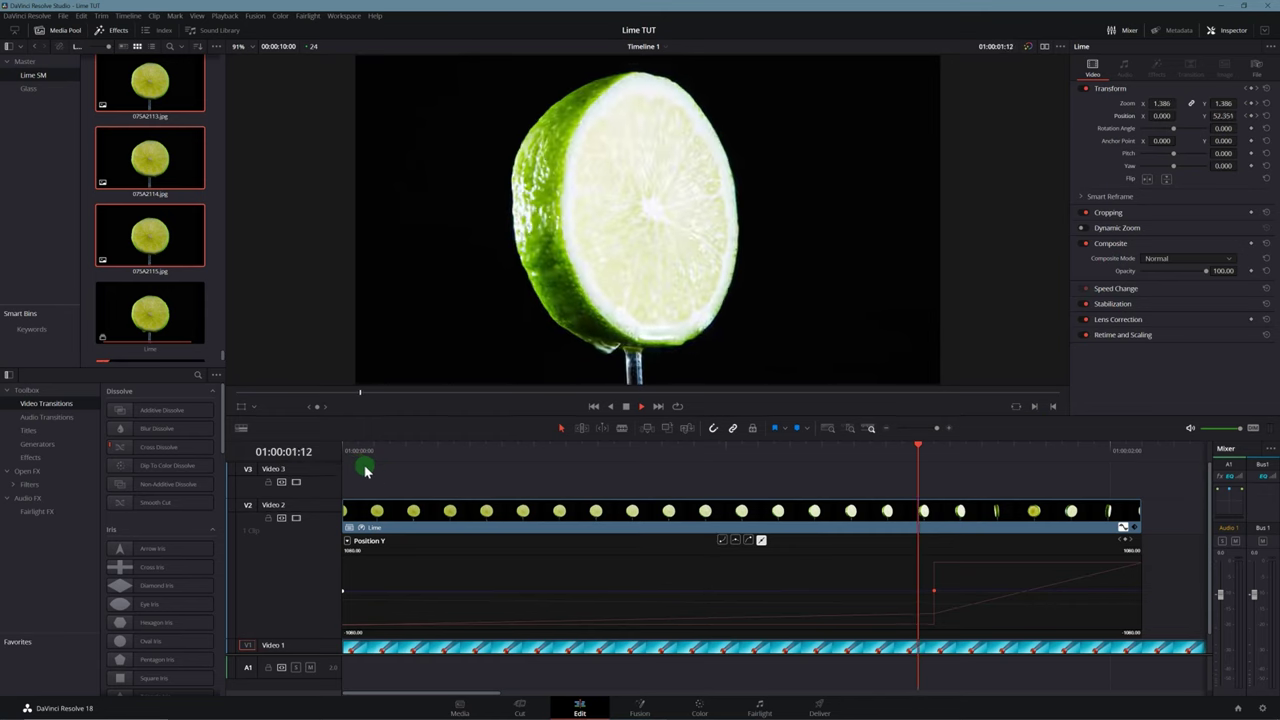
{"action": "key", "text": "space"}
- Keyframe the Lime clip at 01:00:02:01 with zoom 0.290 and vertical position 1, and play the shrink from the start
{"action": "left_click_drag", "start_coordinate": [984, 451], "coordinate": [1123, 464]}
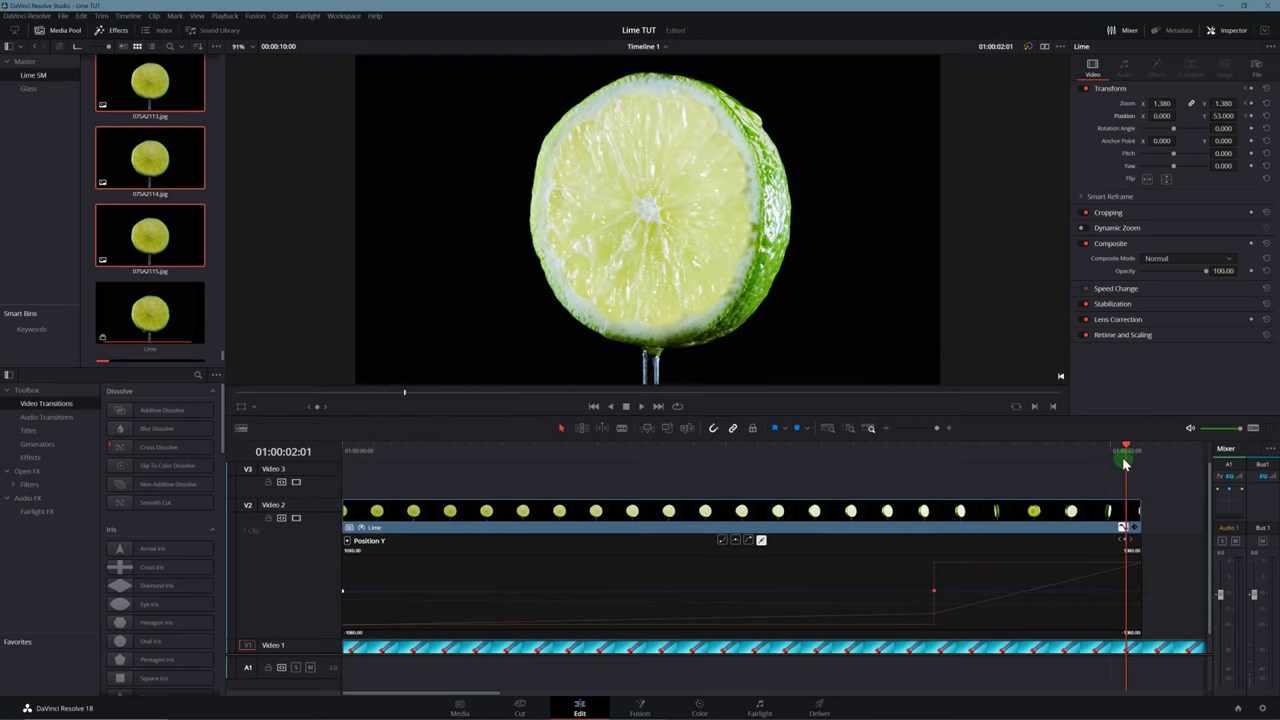
{"action": "left_click_drag", "start_coordinate": [1224, 104], "coordinate": [1176, 104]}
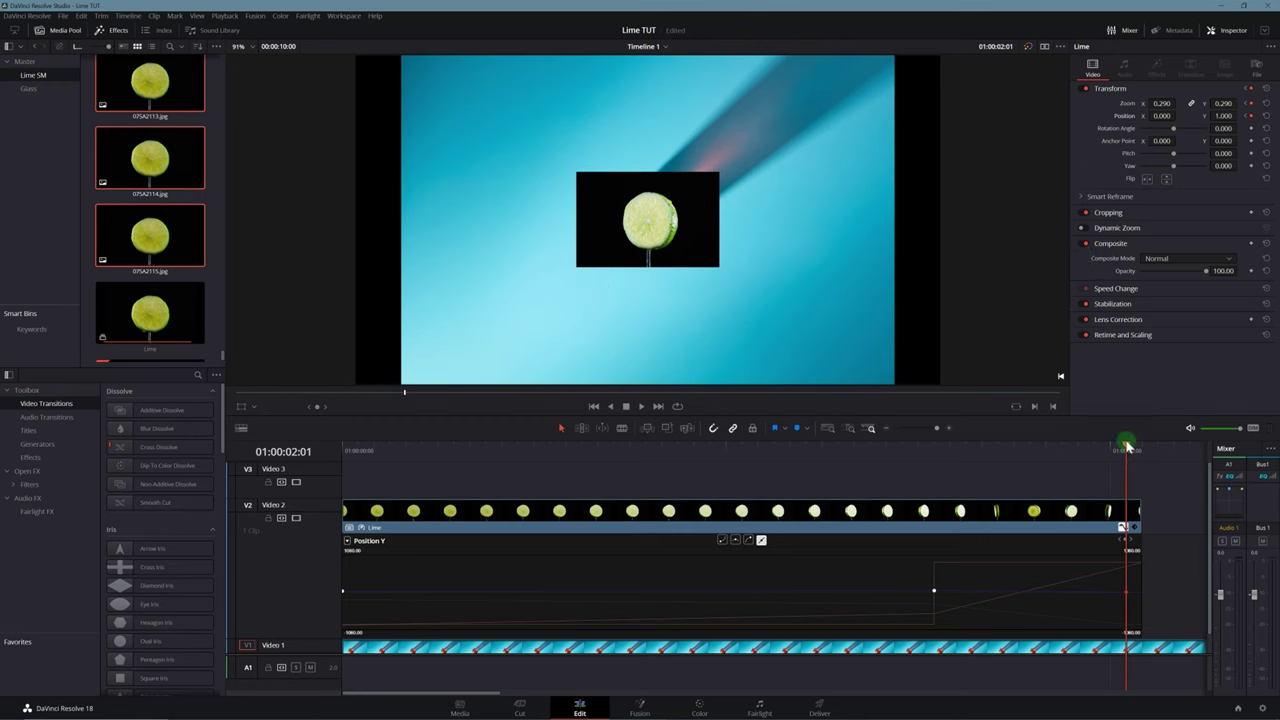
{"action": "left_click", "coordinate": [343, 455]}
{"action": "key", "text": "space"}
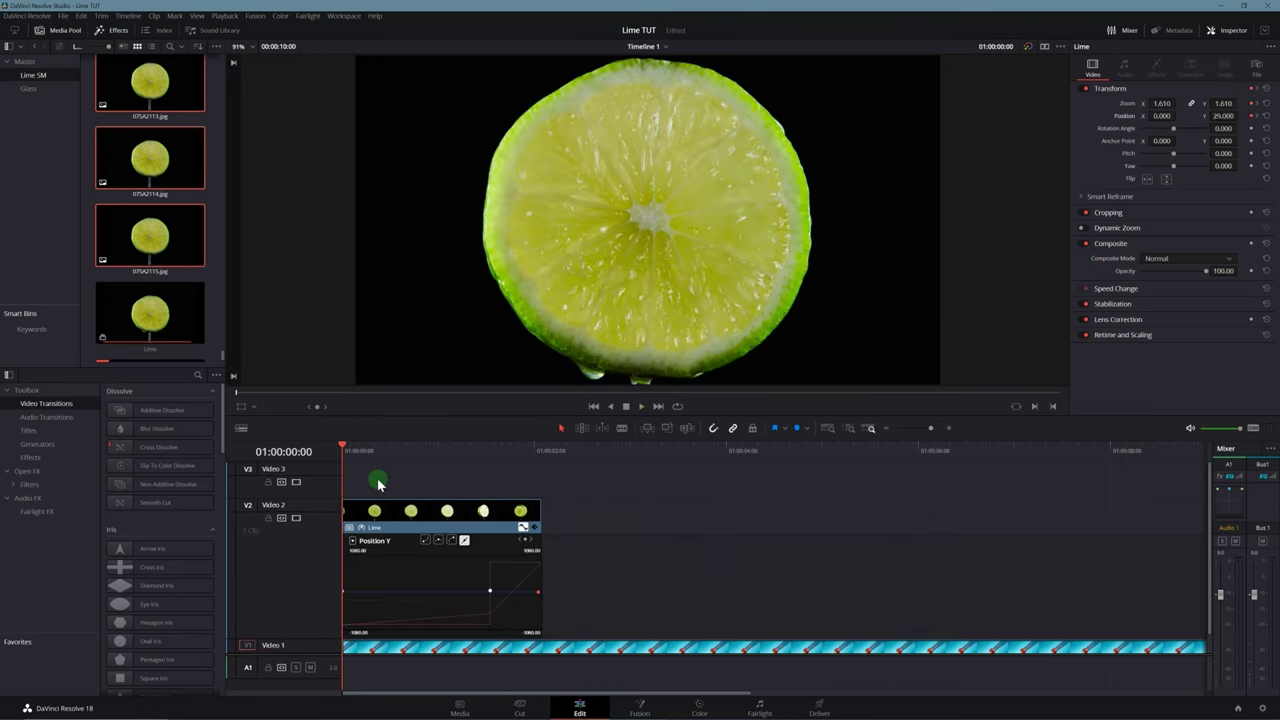
{"action": "key", "text": "space"}
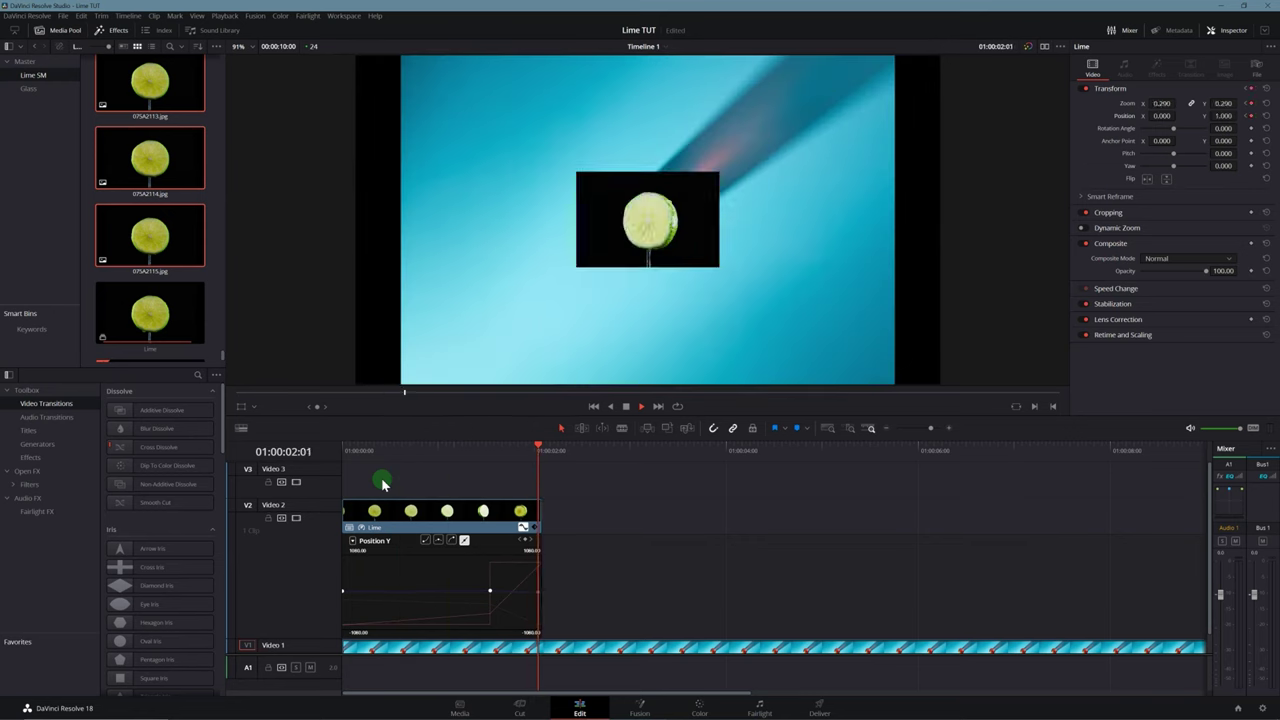
- Rotate the Lime clip by 35.730 degrees and play back the tilted animation
{"action": "left_click", "coordinate": [348, 452]}
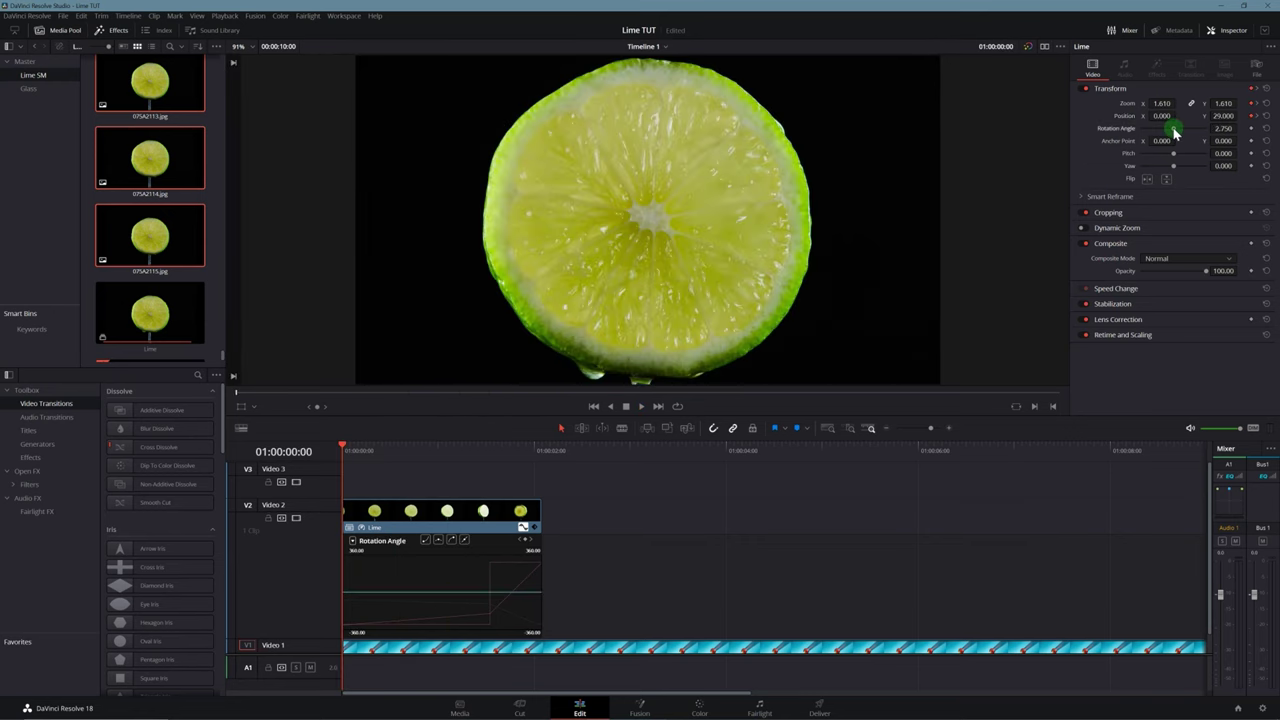
{"action": "left_click_drag", "start_coordinate": [1175, 132], "coordinate": [1178, 132]}
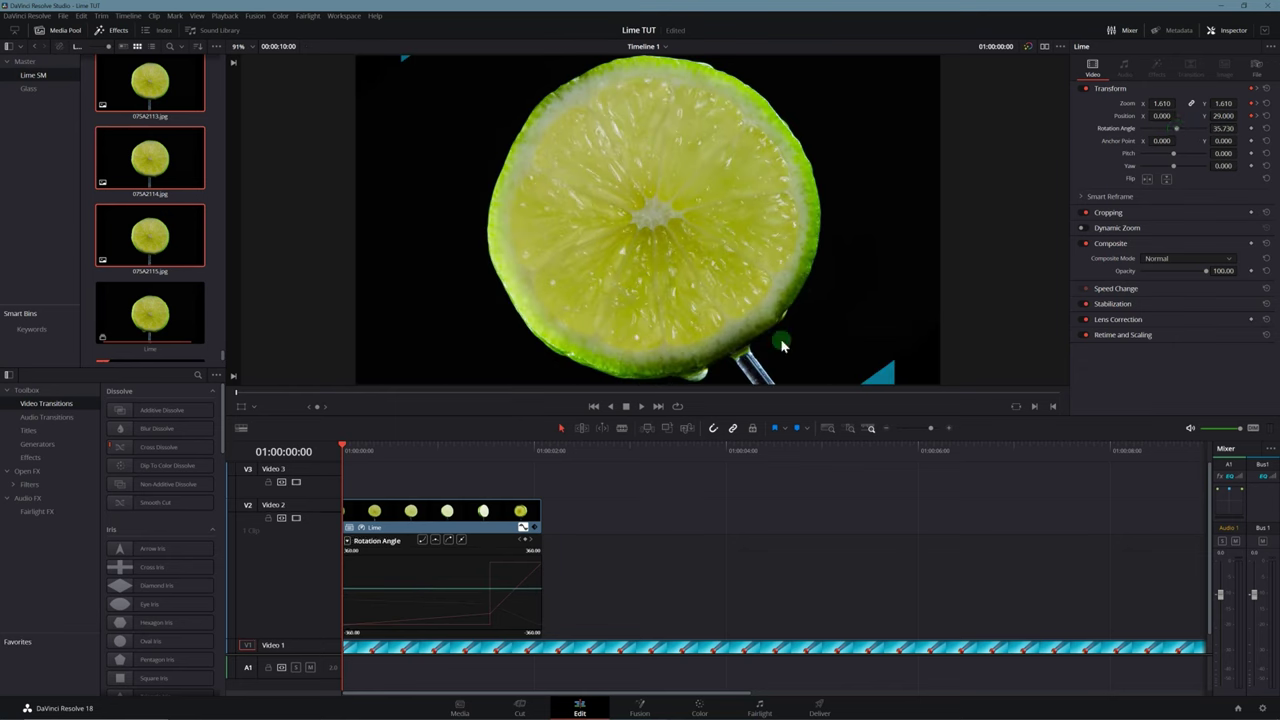
{"action": "key", "text": "space"}
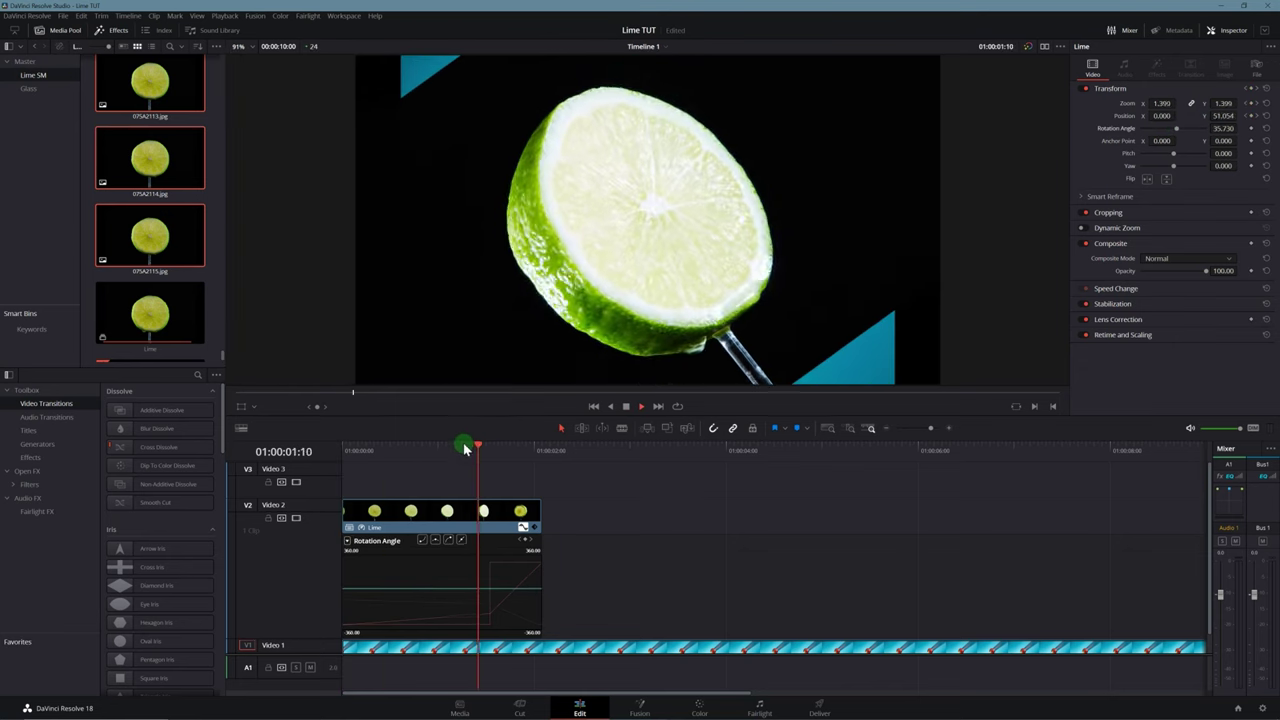
{"action": "key", "text": "space"}
{"action": "key", "text": "Home"}
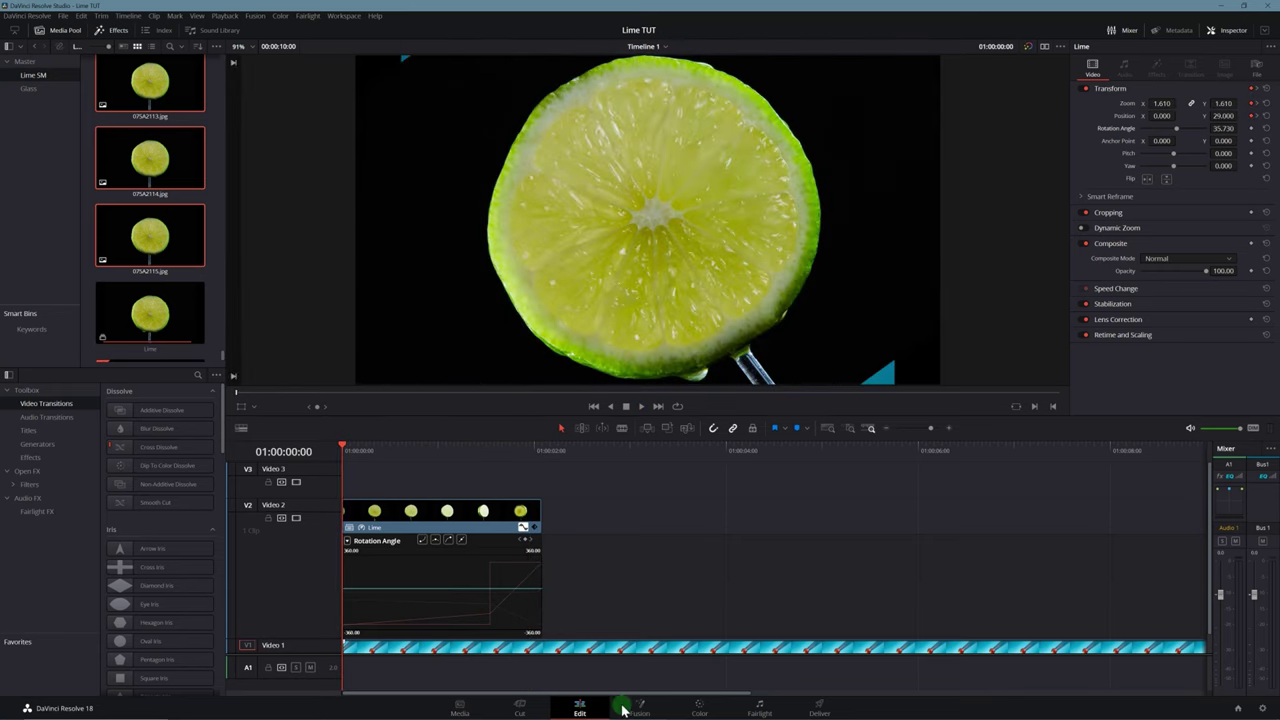
- Switch to color grading for the Lime clip, open Magic Mask, and add an alpha output to the node graph
{"action": "left_click", "coordinate": [700, 708]}
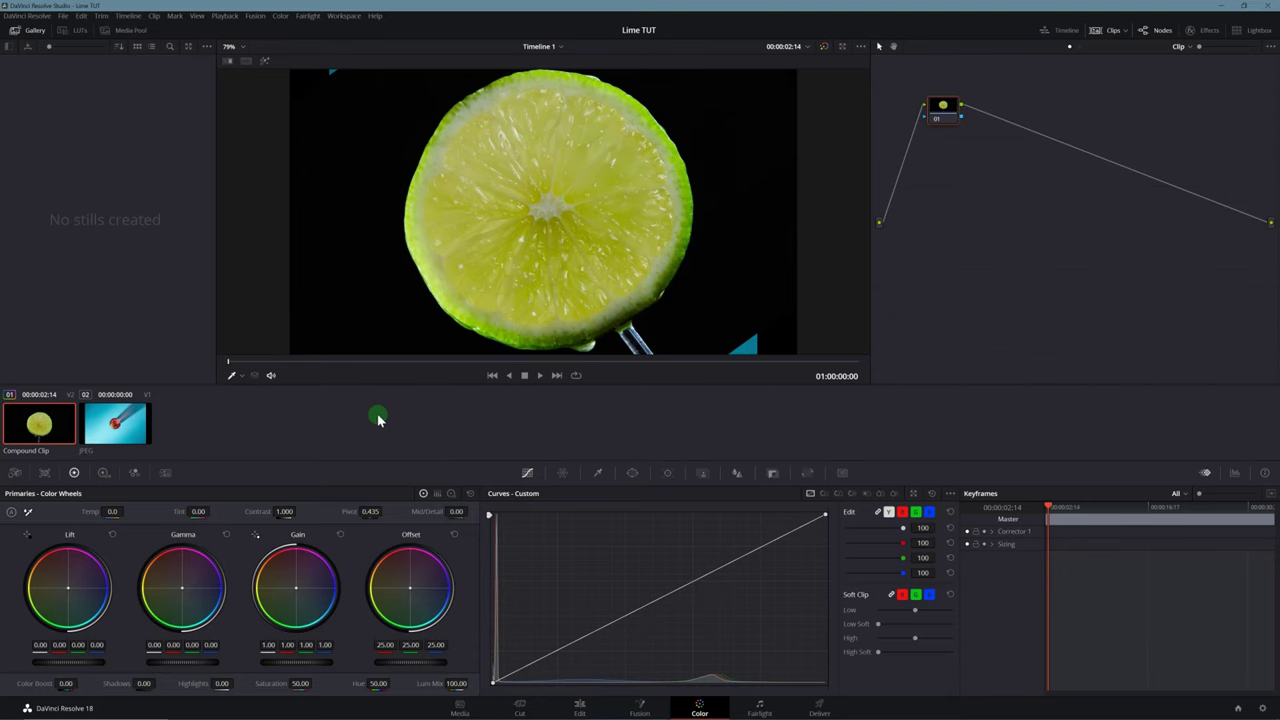
{"action": "left_click", "coordinate": [702, 475]}
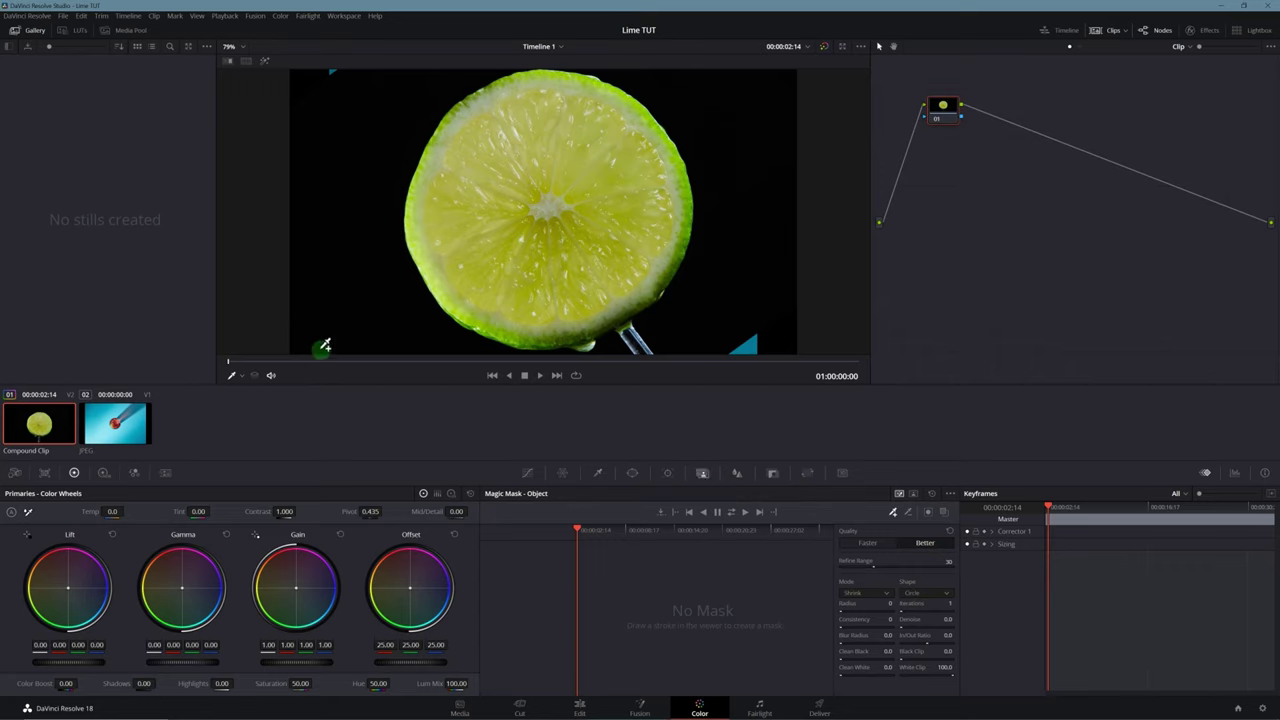
{"action": "right_click", "coordinate": [1162, 220]}
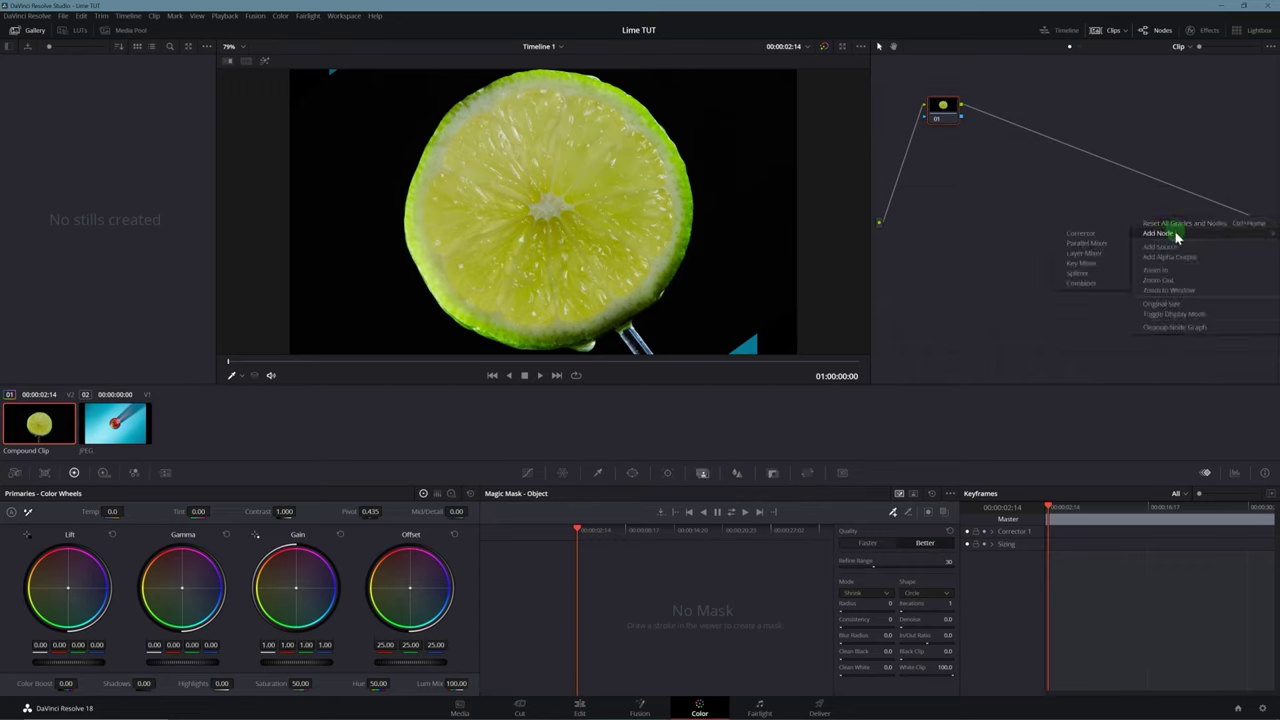
{"action": "left_click", "coordinate": [1170, 257]}
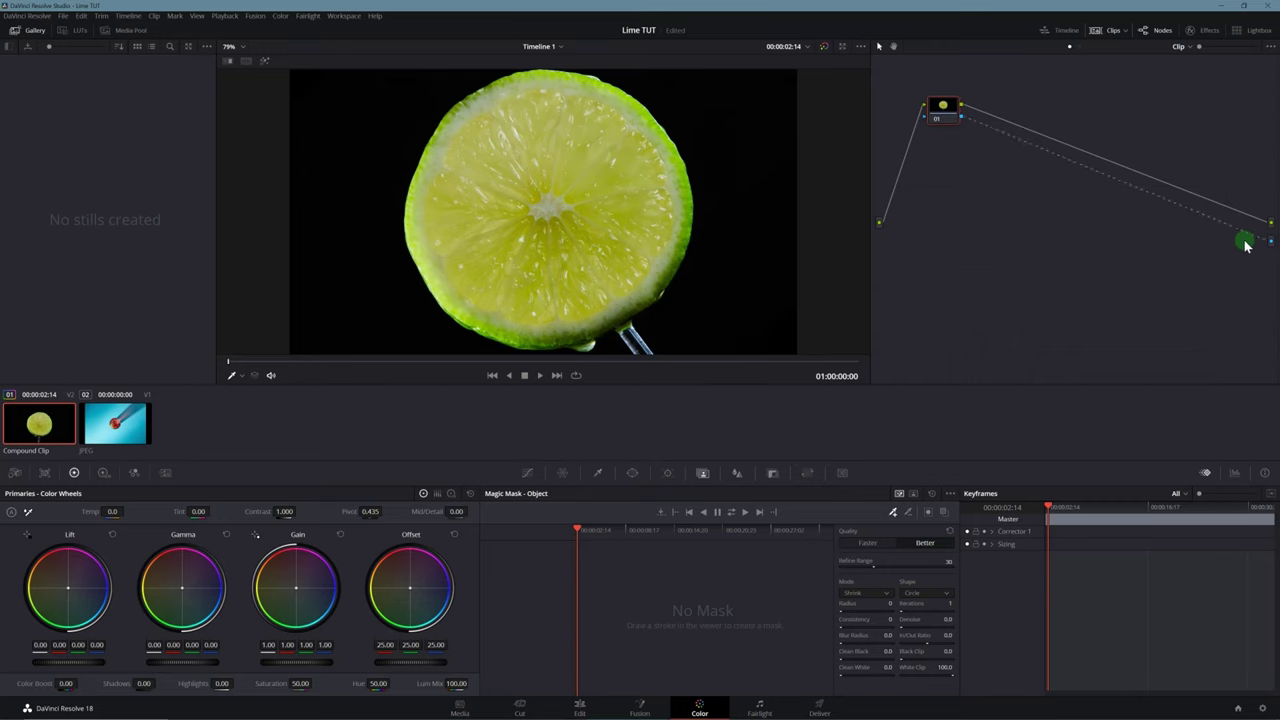
- Draw a spiral Magic Mask stroke over the whole lime slice at 01:00:01:06 and turn on the mask overlay
{"action": "left_click_drag", "start_coordinate": [231, 367], "coordinate": [614, 380]}
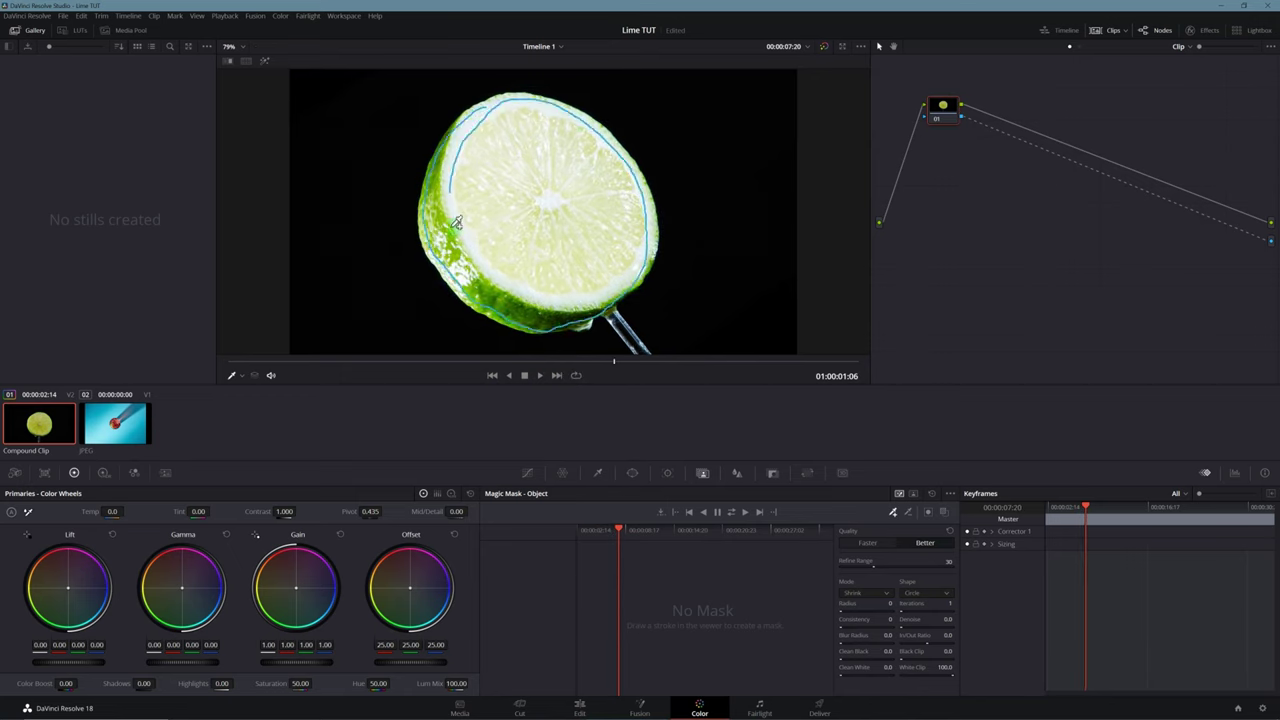
{"action": "left_click_drag", "start_coordinate": [484, 189], "coordinate": [557, 200]}
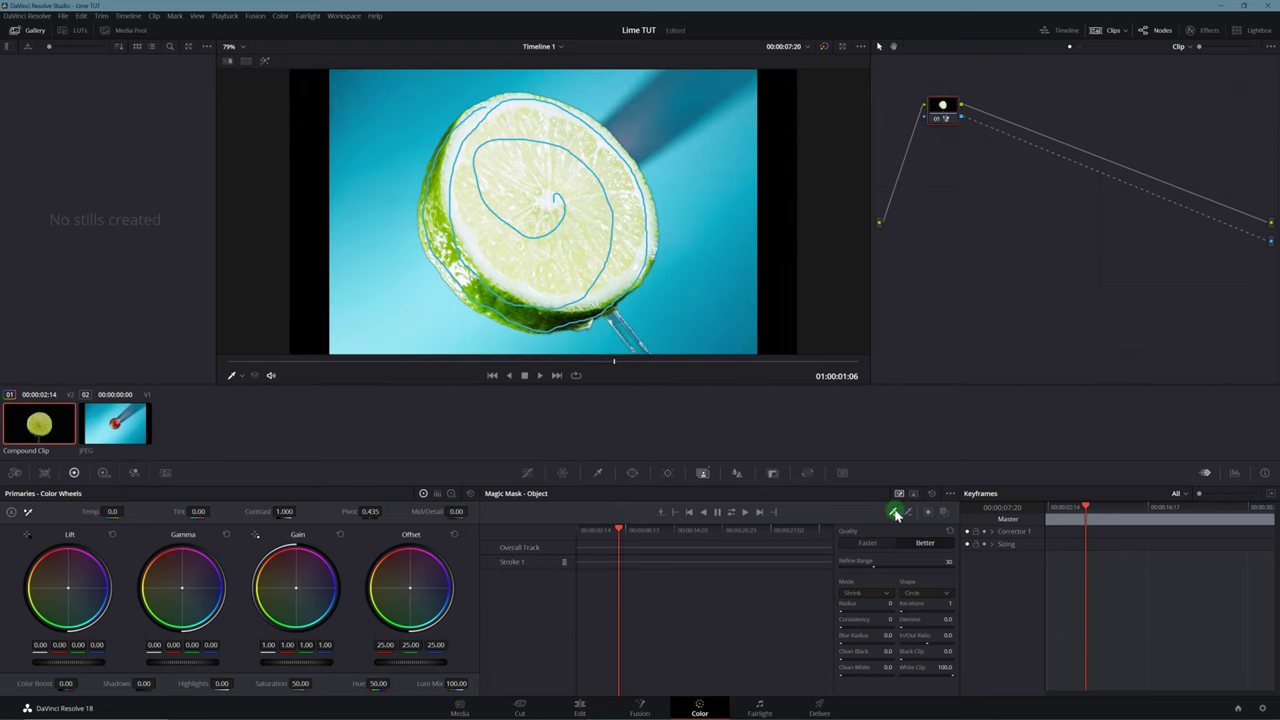
{"action": "left_click", "coordinate": [944, 513]}
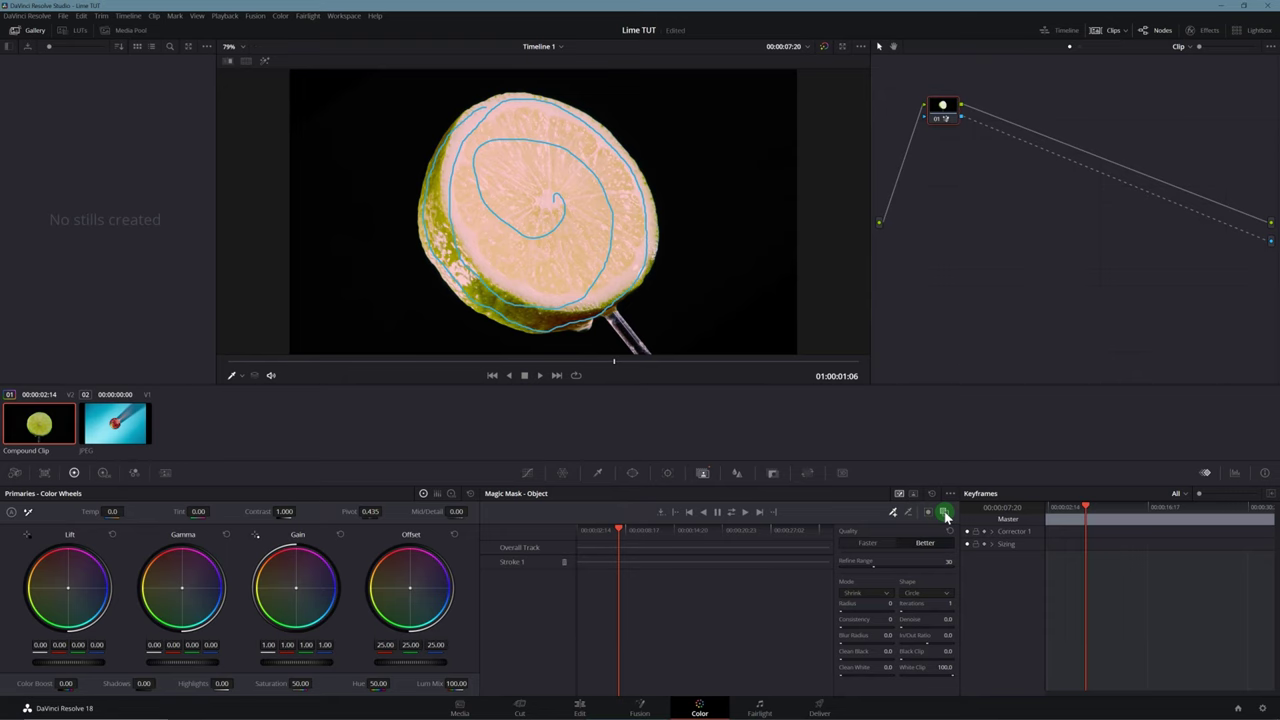
{"action": "scroll", "coordinate": [536, 257], "scroll_direction": "up", "scroll_amount": 8}
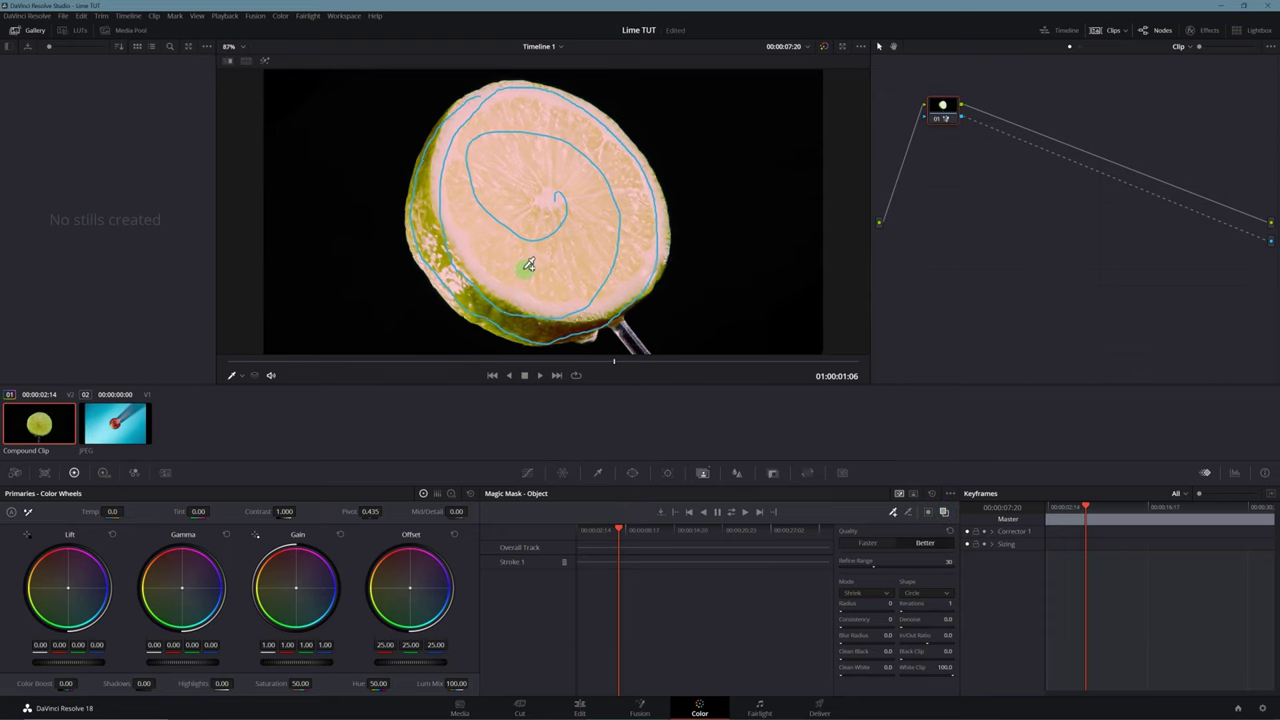
- Set the Magic Mask quality to Faster and tighten the lime's mask edge using Shrink mode with a radius of 5
{"action": "left_click_drag", "start_coordinate": [541, 316], "coordinate": [534, 136]}
{"action": "scroll", "coordinate": [490, 236], "scroll_direction": "down", "scroll_amount": 1}
{"action": "scroll", "coordinate": [493, 233], "scroll_direction": "up", "scroll_amount": 4}
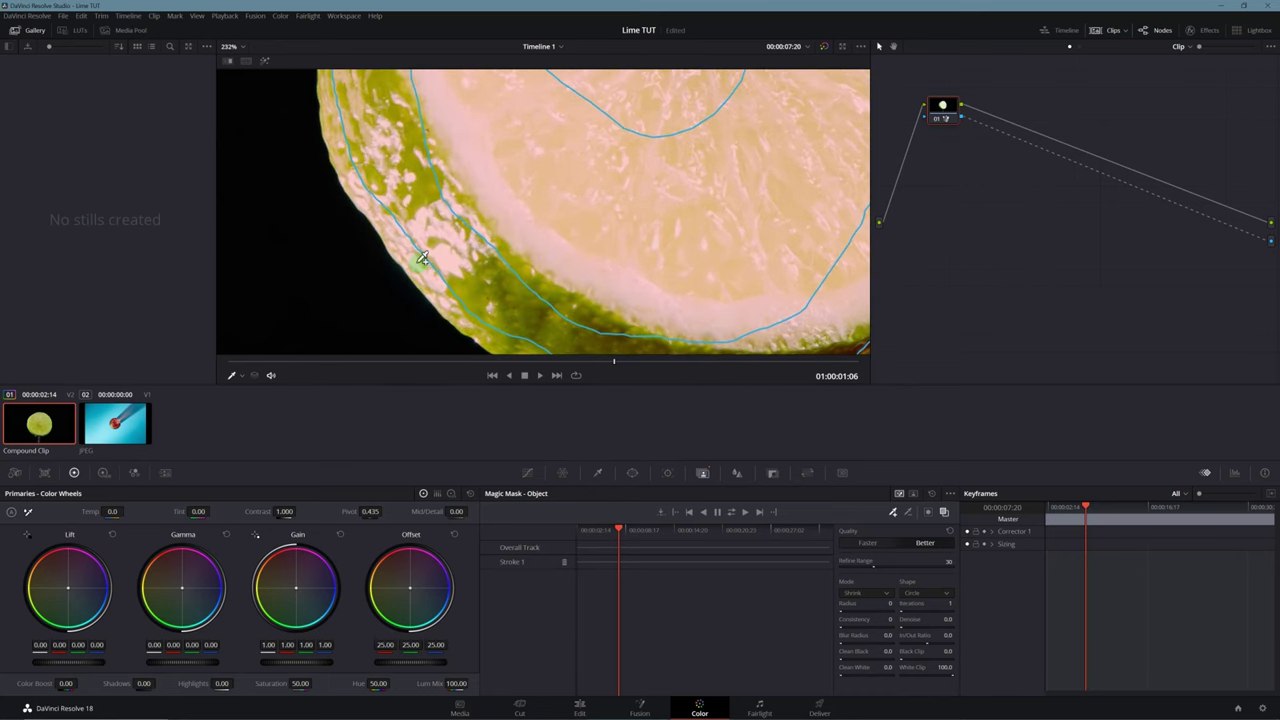
{"action": "left_click_drag", "start_coordinate": [422, 258], "coordinate": [493, 292]}
{"action": "scroll", "coordinate": [493, 292], "scroll_direction": "up", "scroll_amount": 1}
{"action": "scroll", "coordinate": [463, 286], "scroll_direction": "up", "scroll_amount": 1}
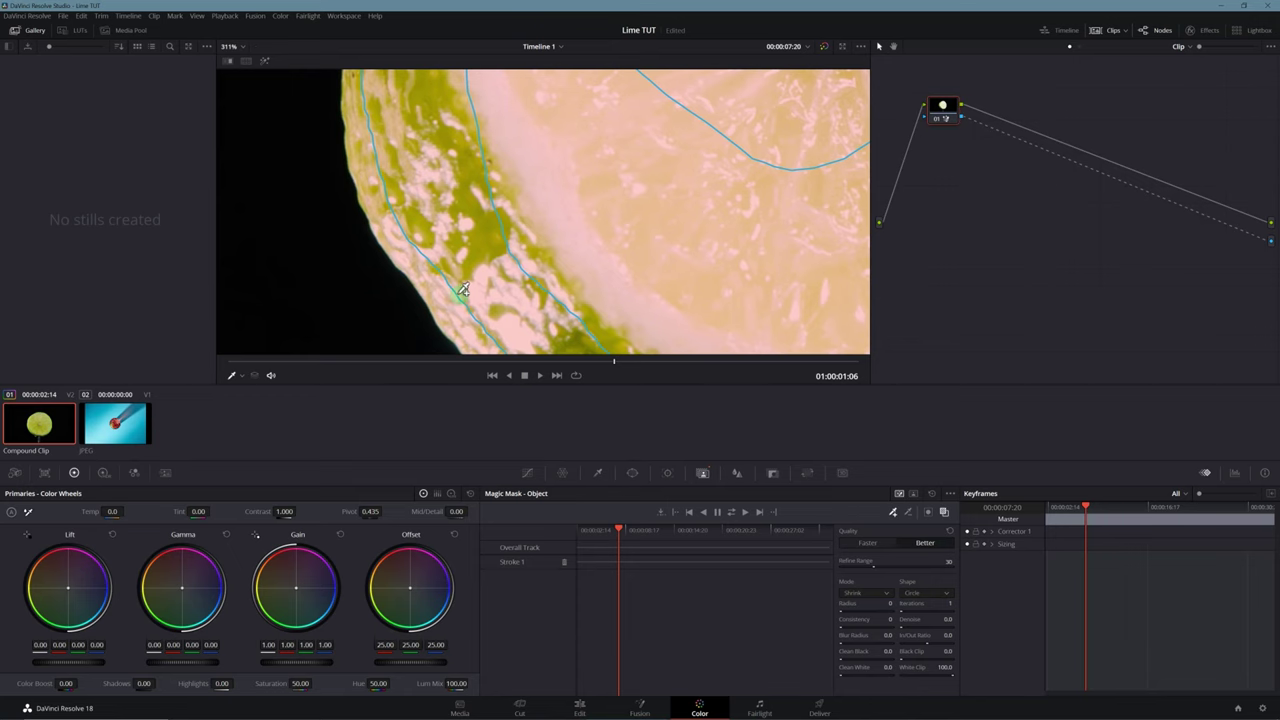
{"action": "left_click_drag", "start_coordinate": [460, 250], "coordinate": [443, 168]}
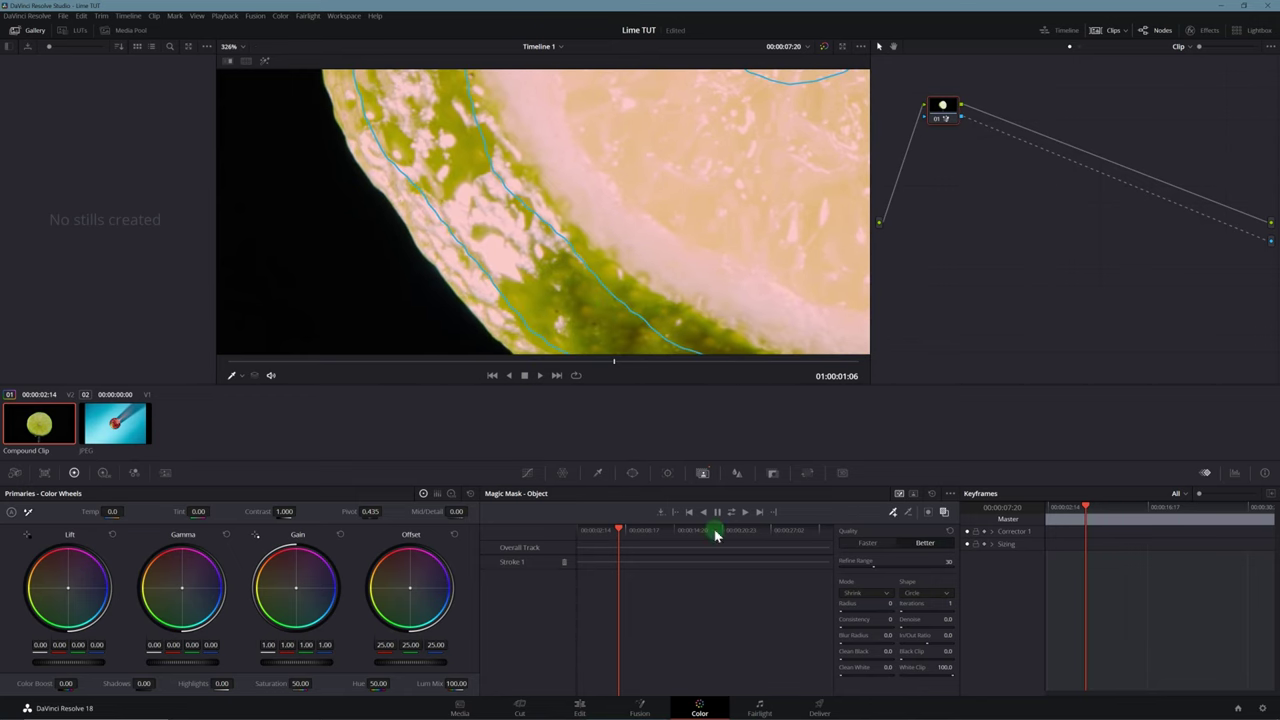
{"action": "left_click", "coordinate": [870, 544]}
{"action": "left_click", "coordinate": [875, 595]}
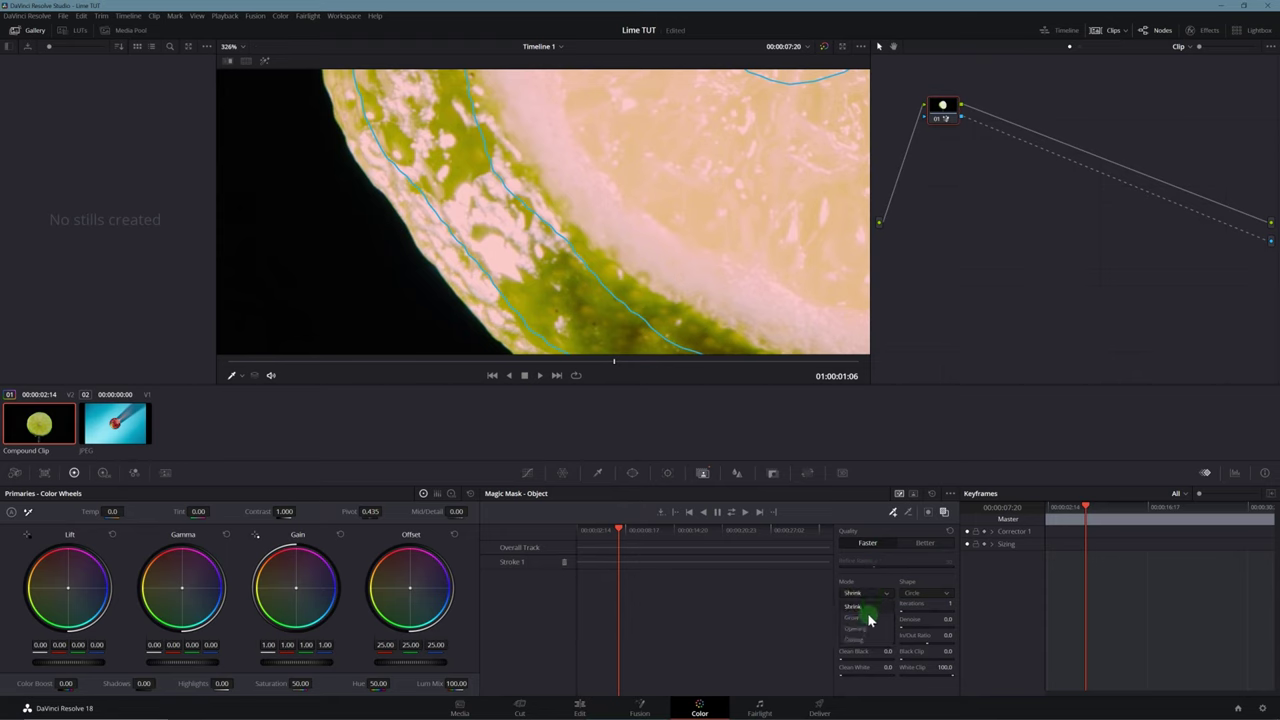
{"action": "left_click", "coordinate": [858, 604]}
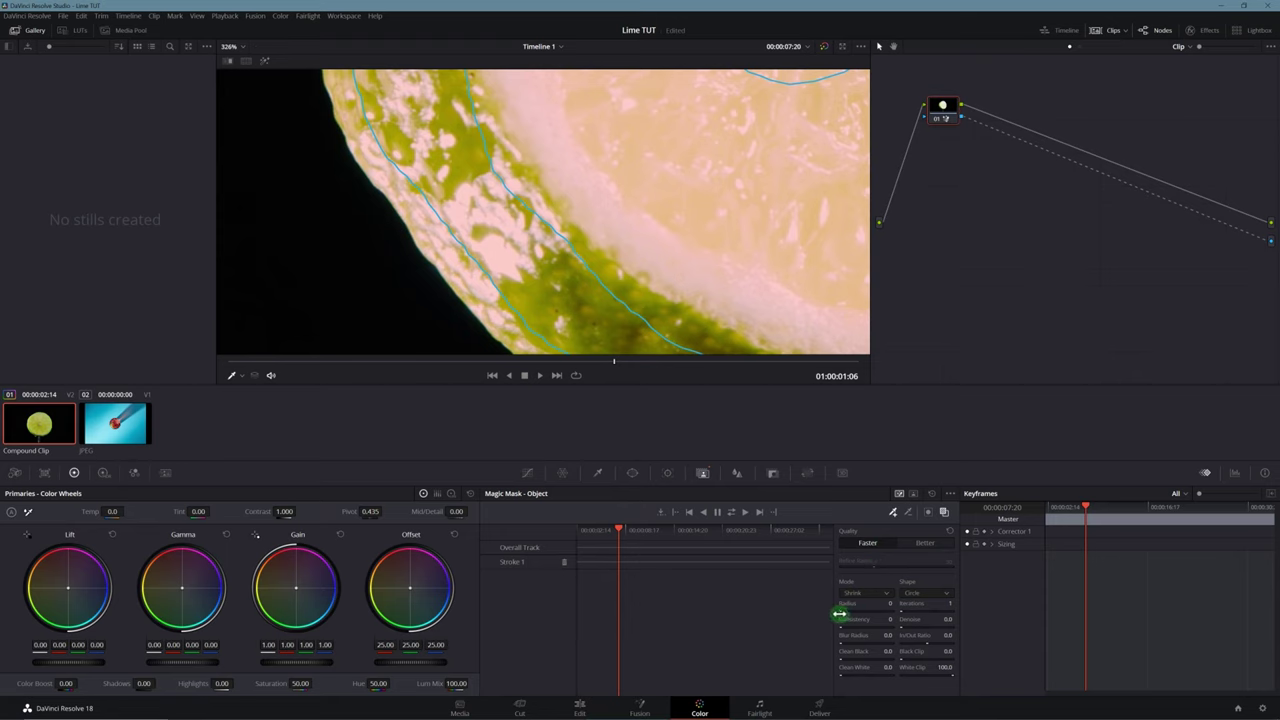
{"action": "left_click_drag", "start_coordinate": [843, 612], "coordinate": [931, 616]}
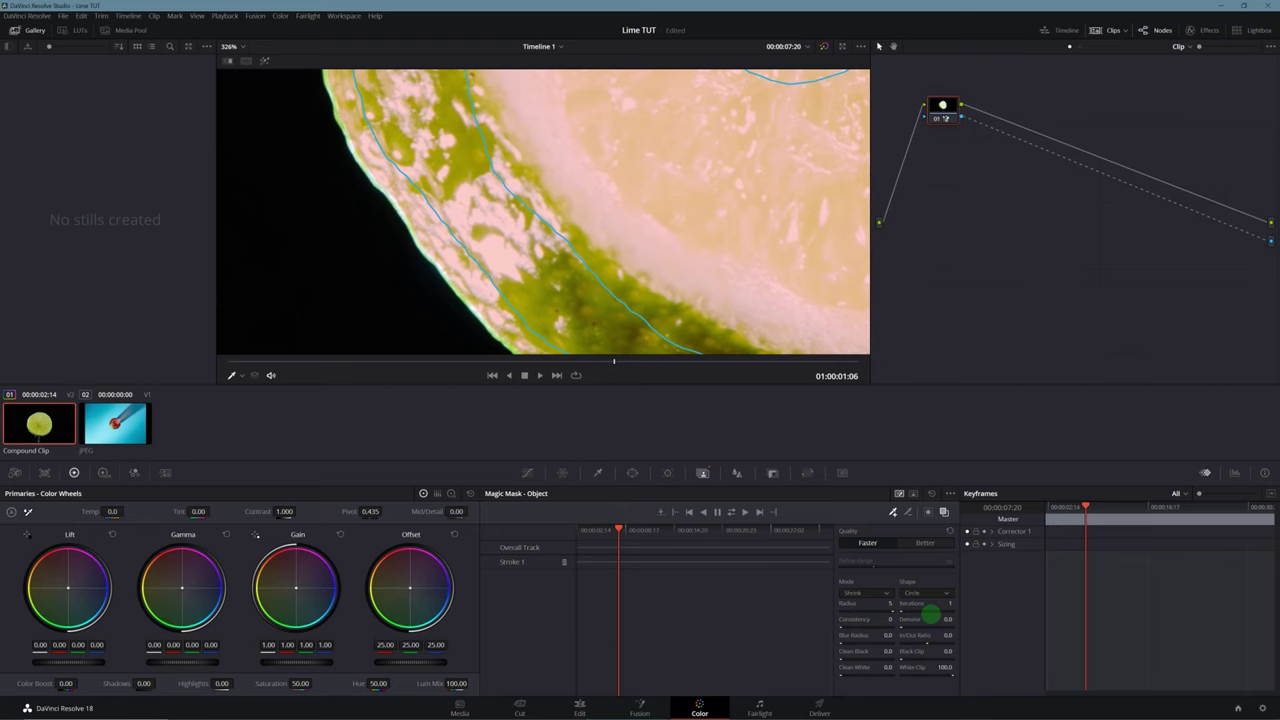